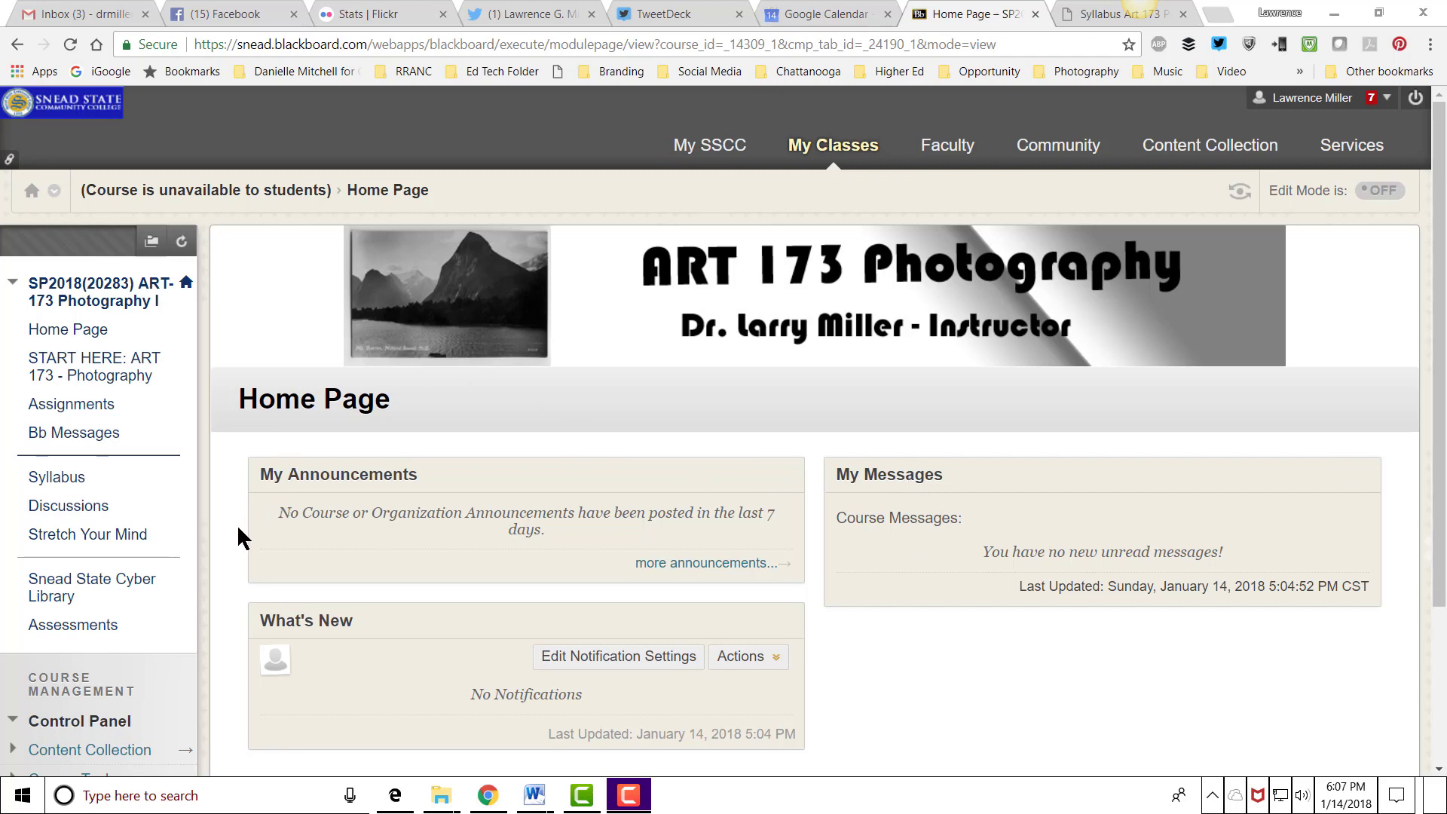
Step: View the START HERE: ART 173 - Photography page and the course's Assignments list
left_click(74, 362)
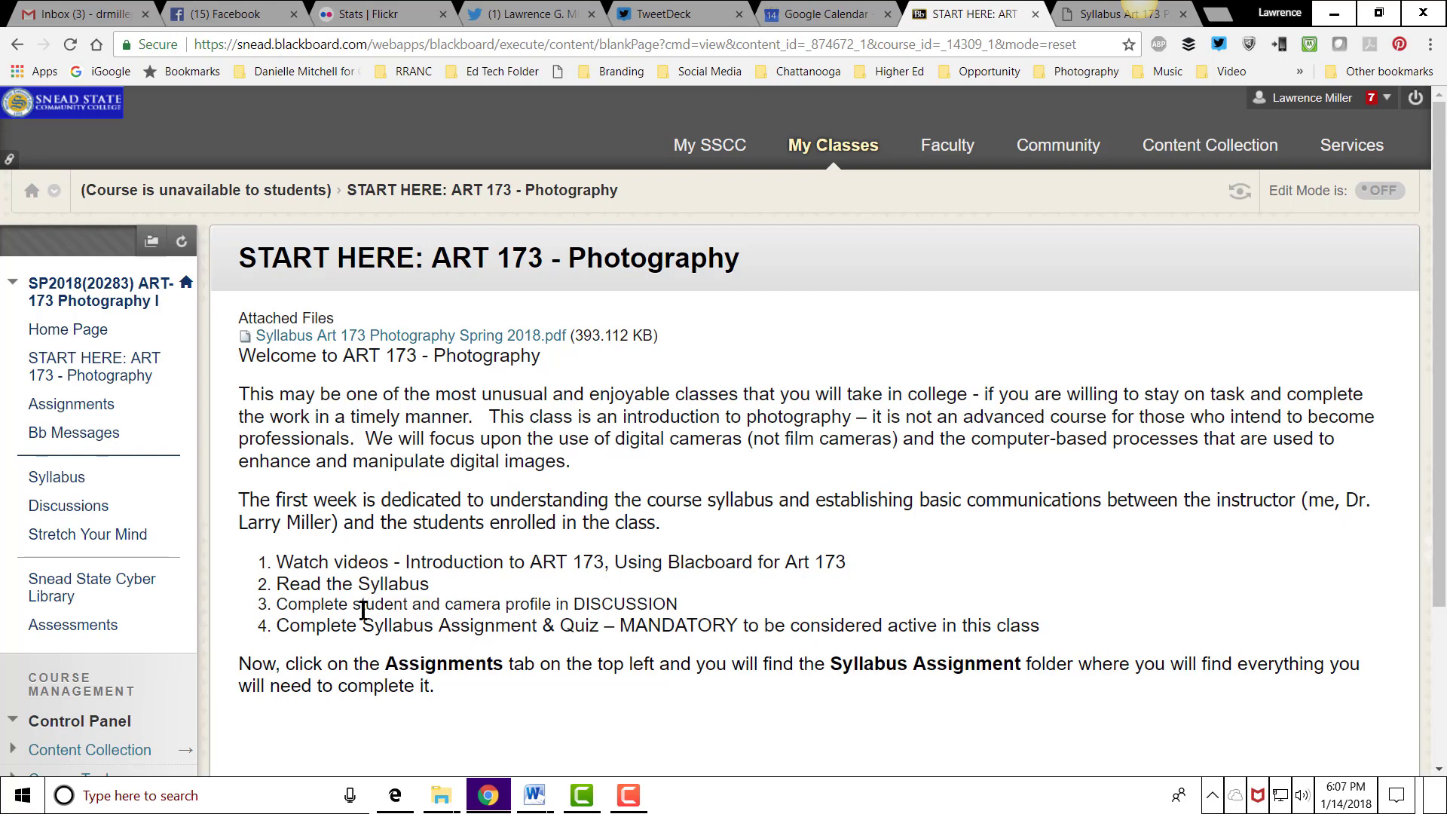
left_click(59, 408)
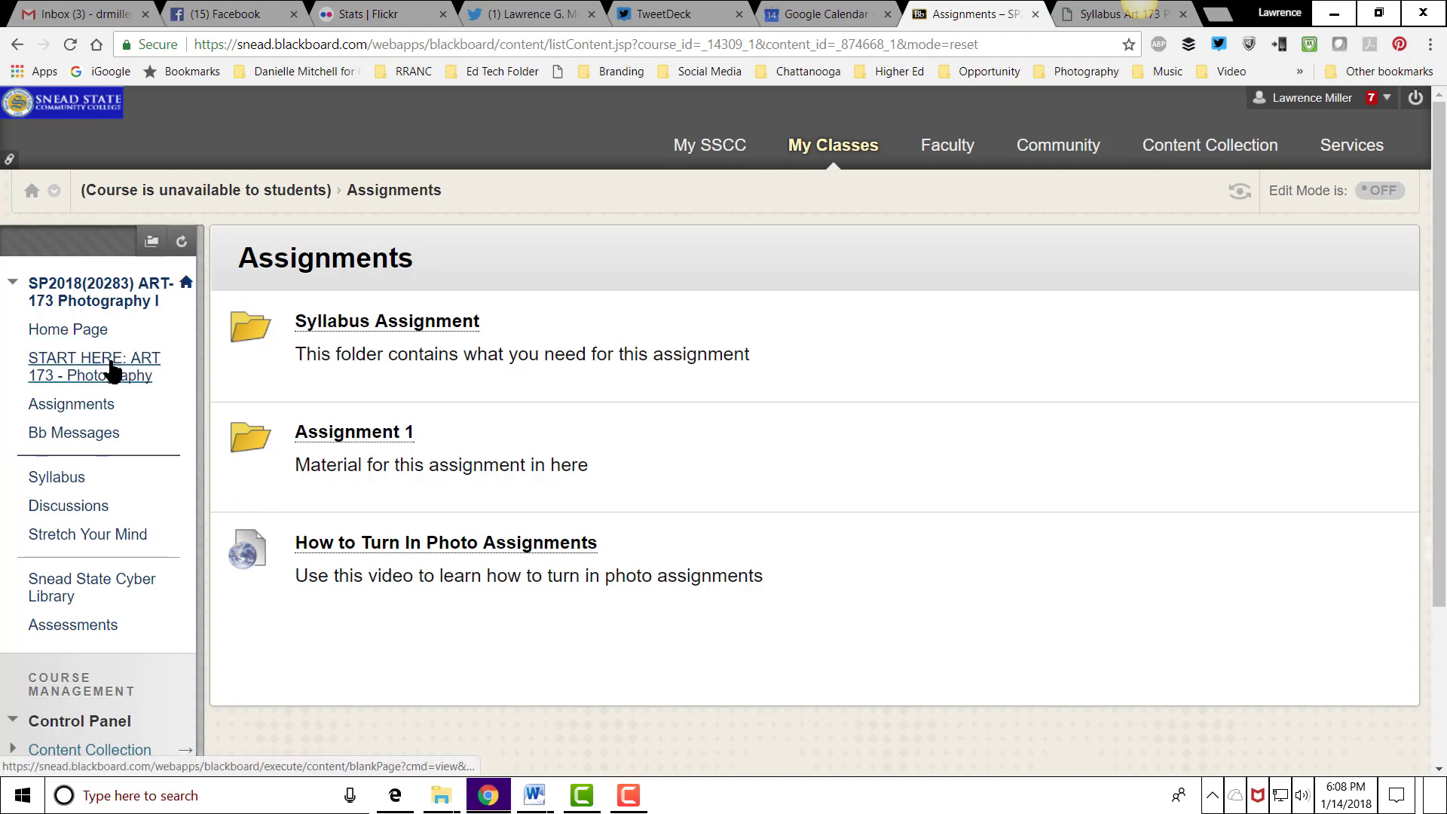
Step: Open the Syllabus Assignment page, look through the Syllabus Art 173 Photography Spring 2018 PDF, and return to the assignment page
left_click(51, 480)
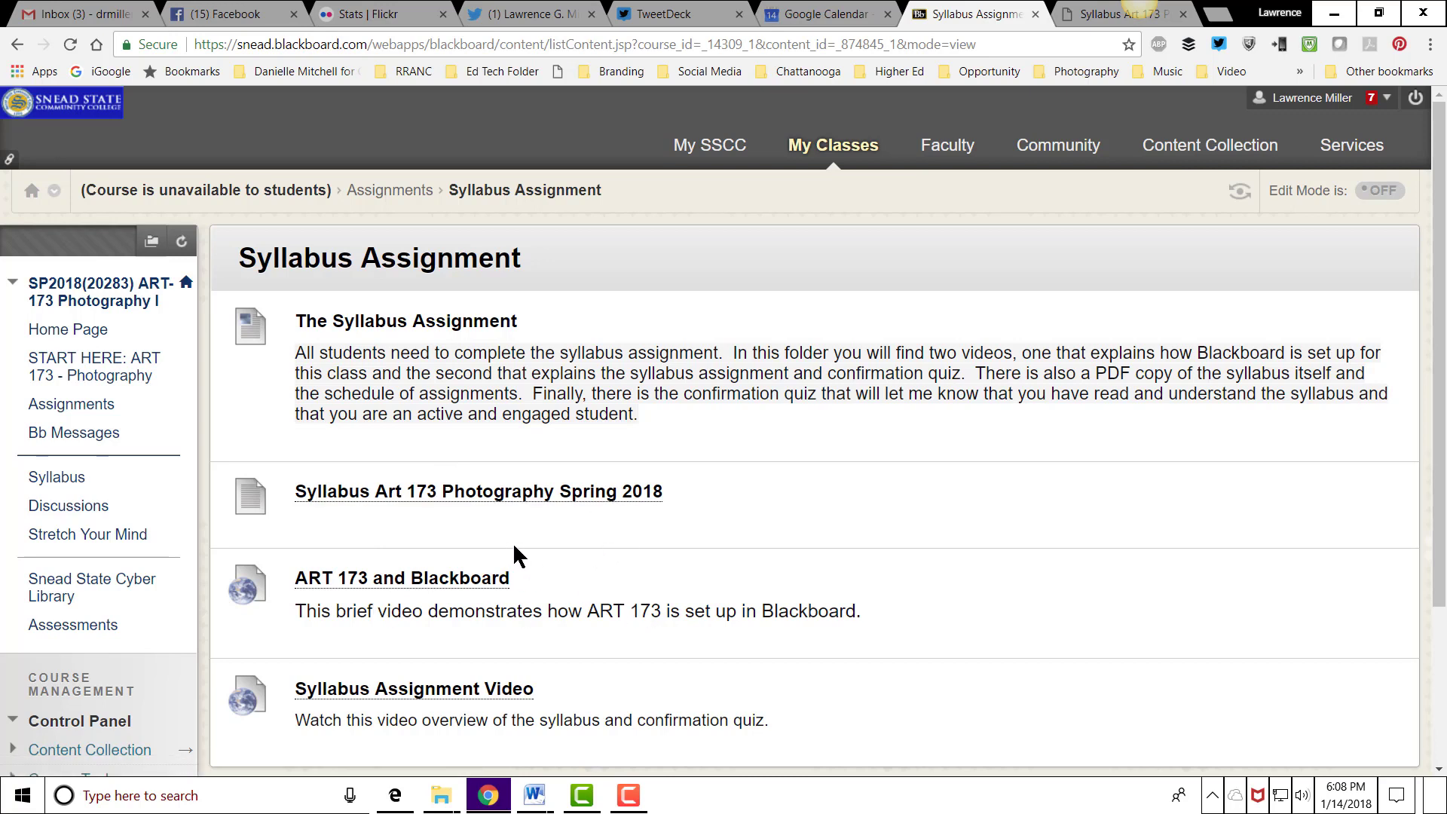
left_click(450, 492)
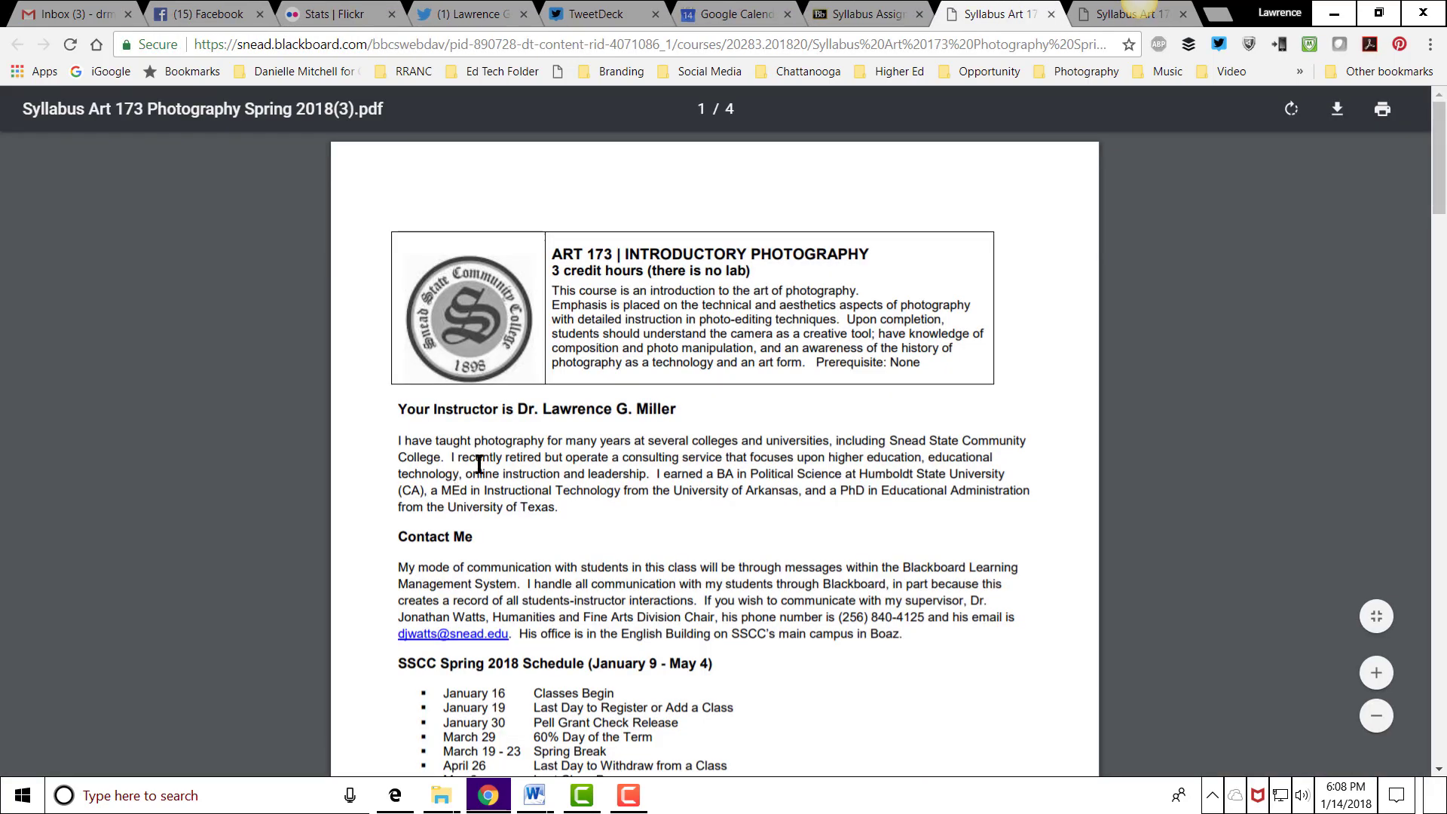
scroll(789, 525, "down", 1)
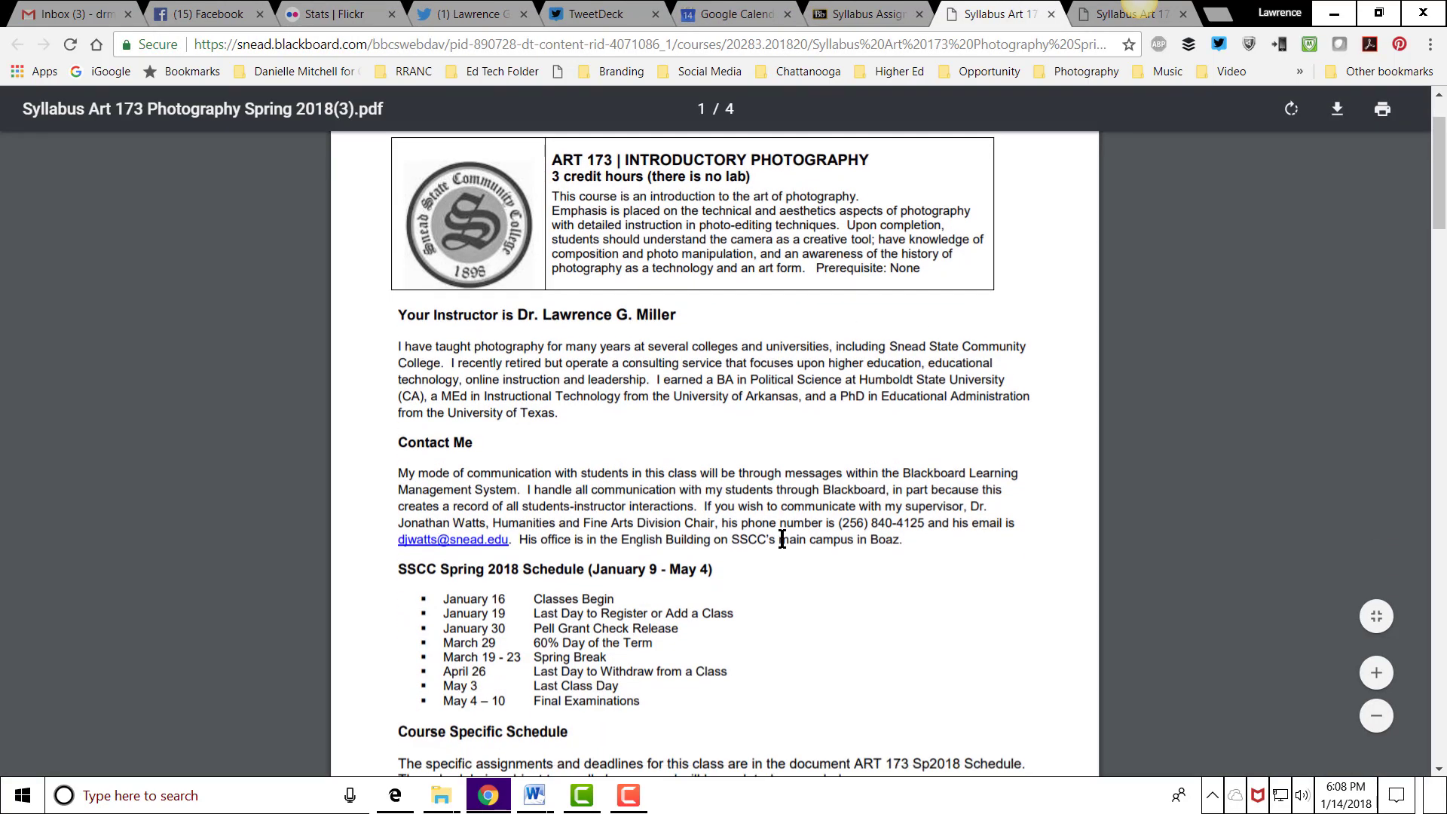
scroll(789, 525, "down", 2)
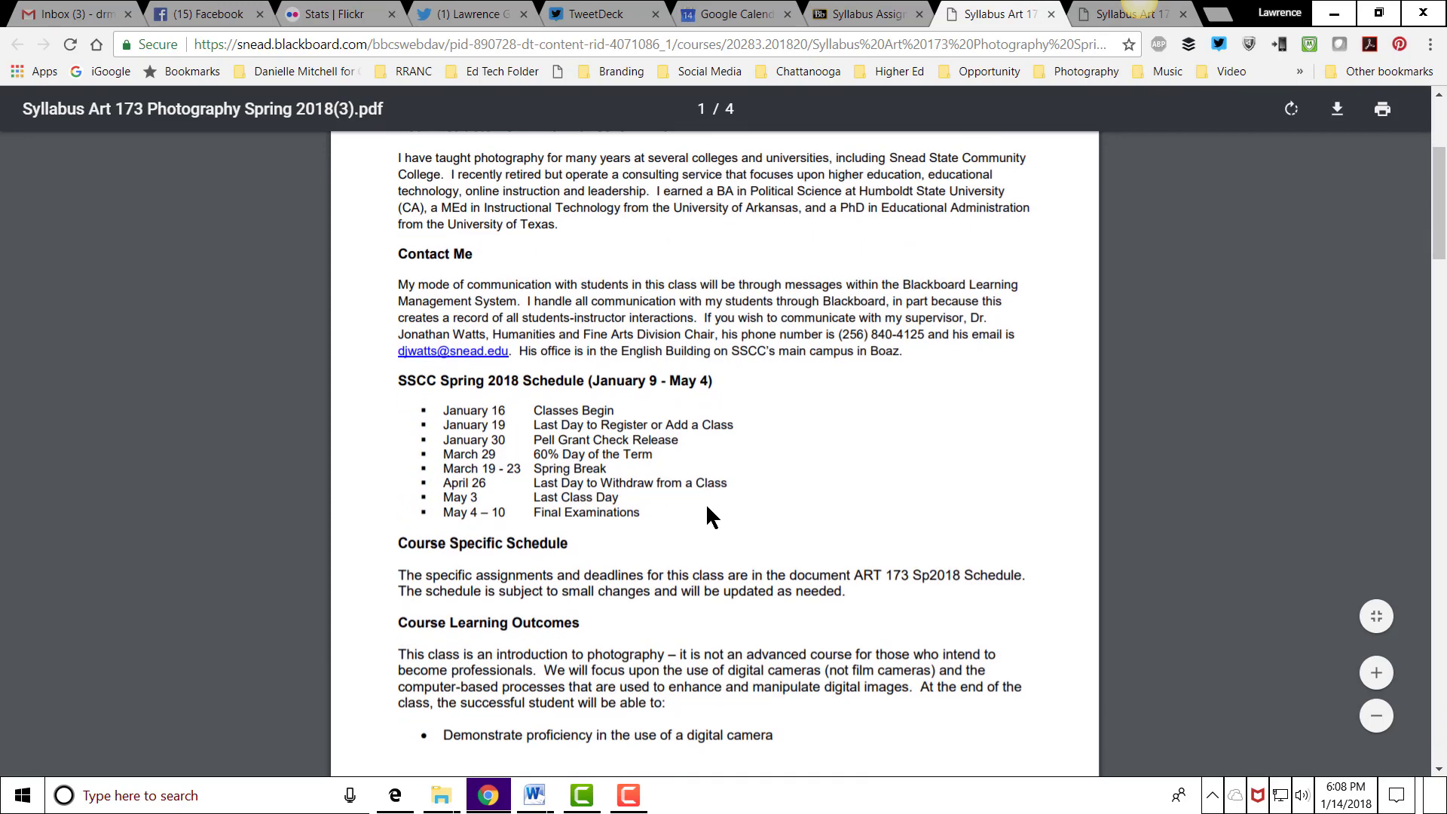
scroll(707, 507, "down", 9)
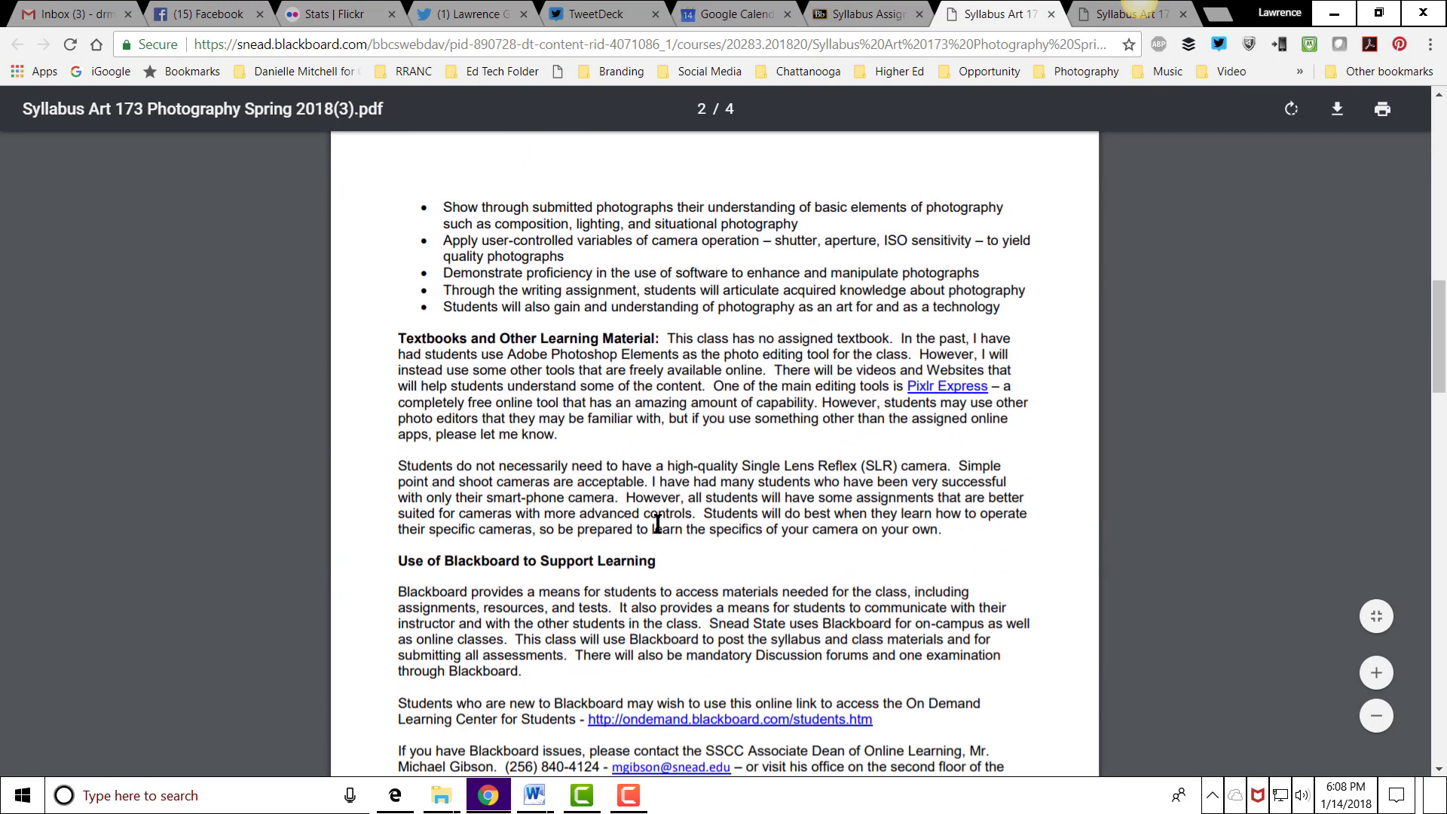
scroll(638, 646, "up", 9)
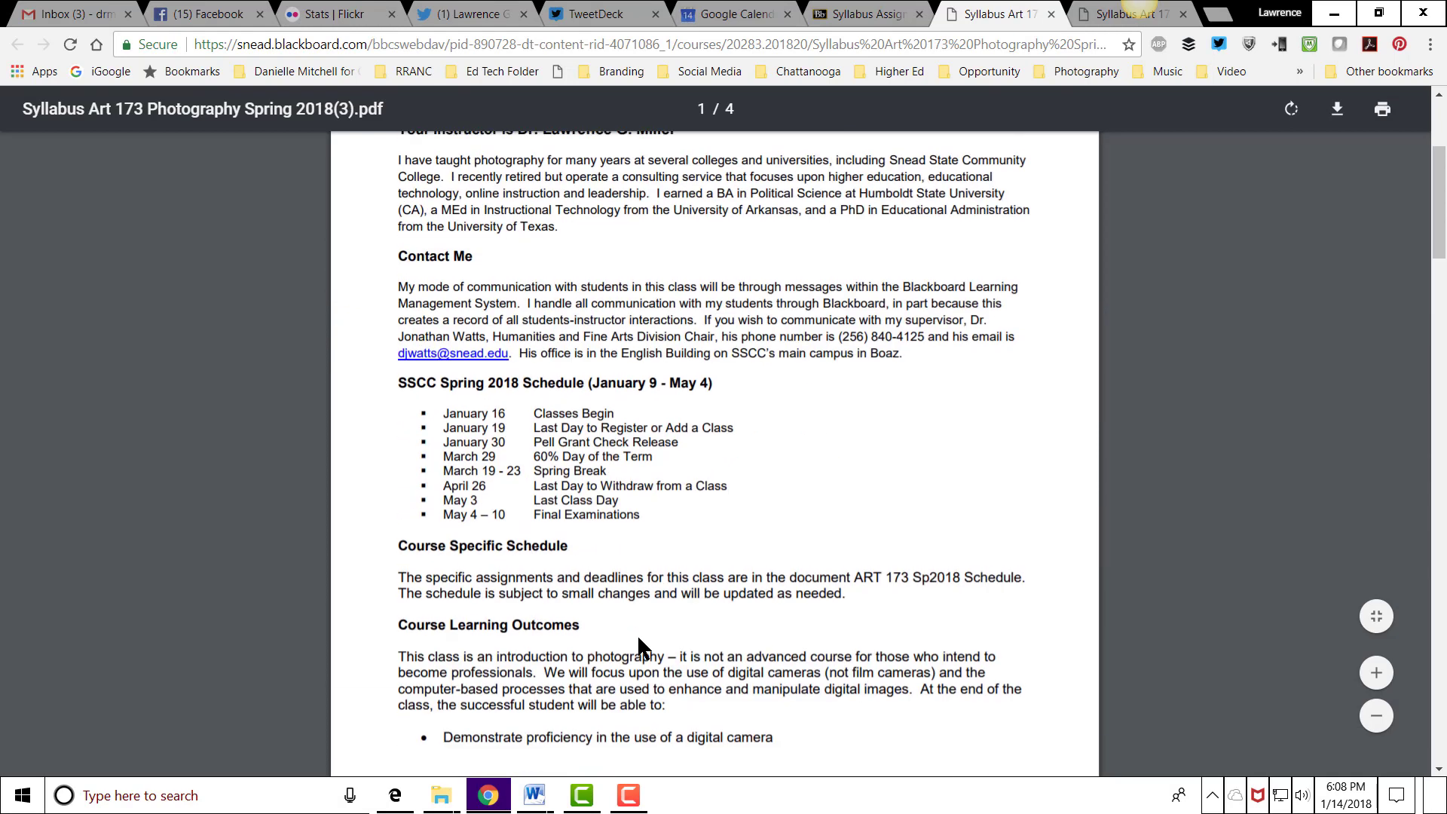
scroll(637, 638, "up", 3)
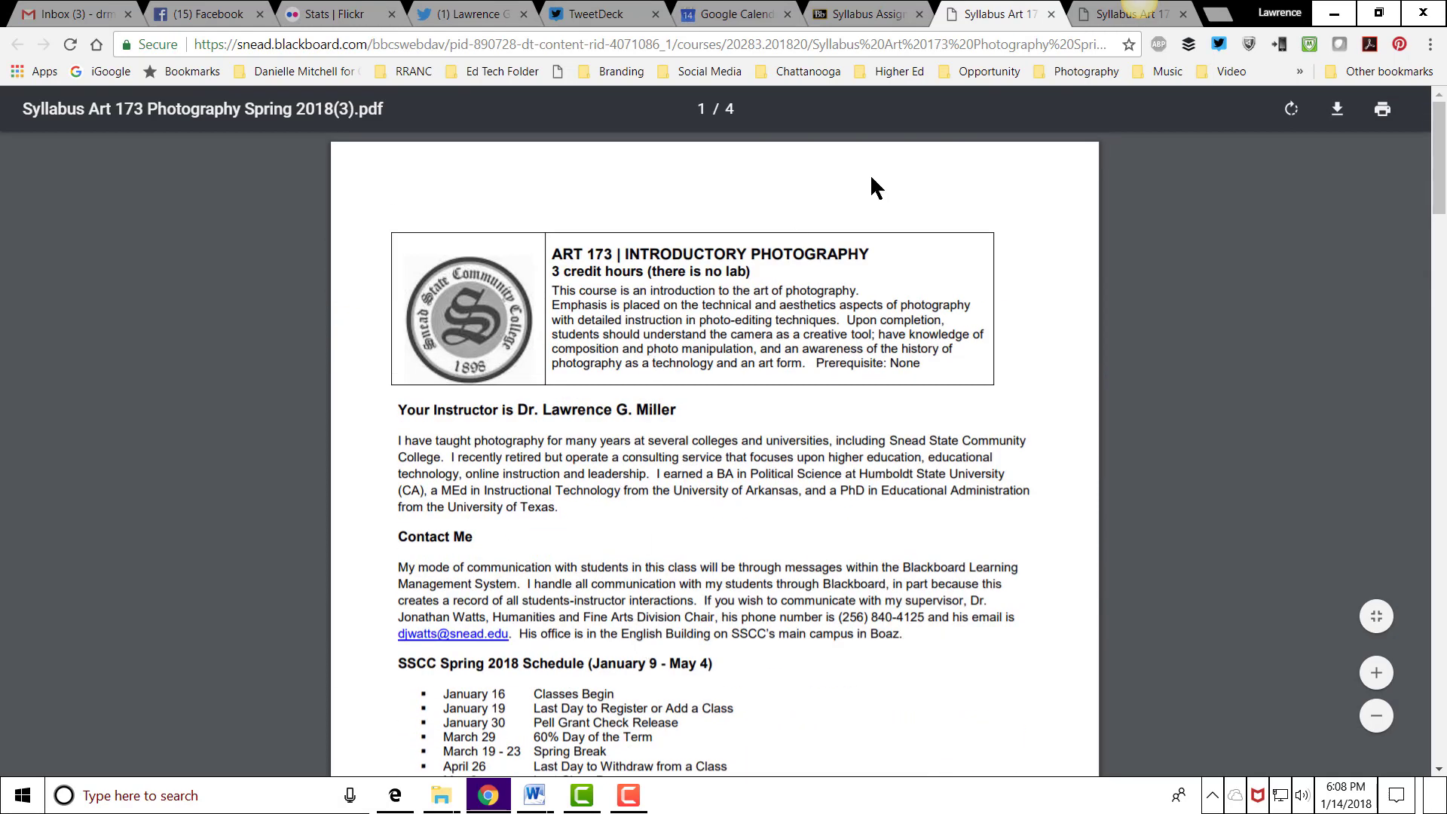
left_click(873, 15)
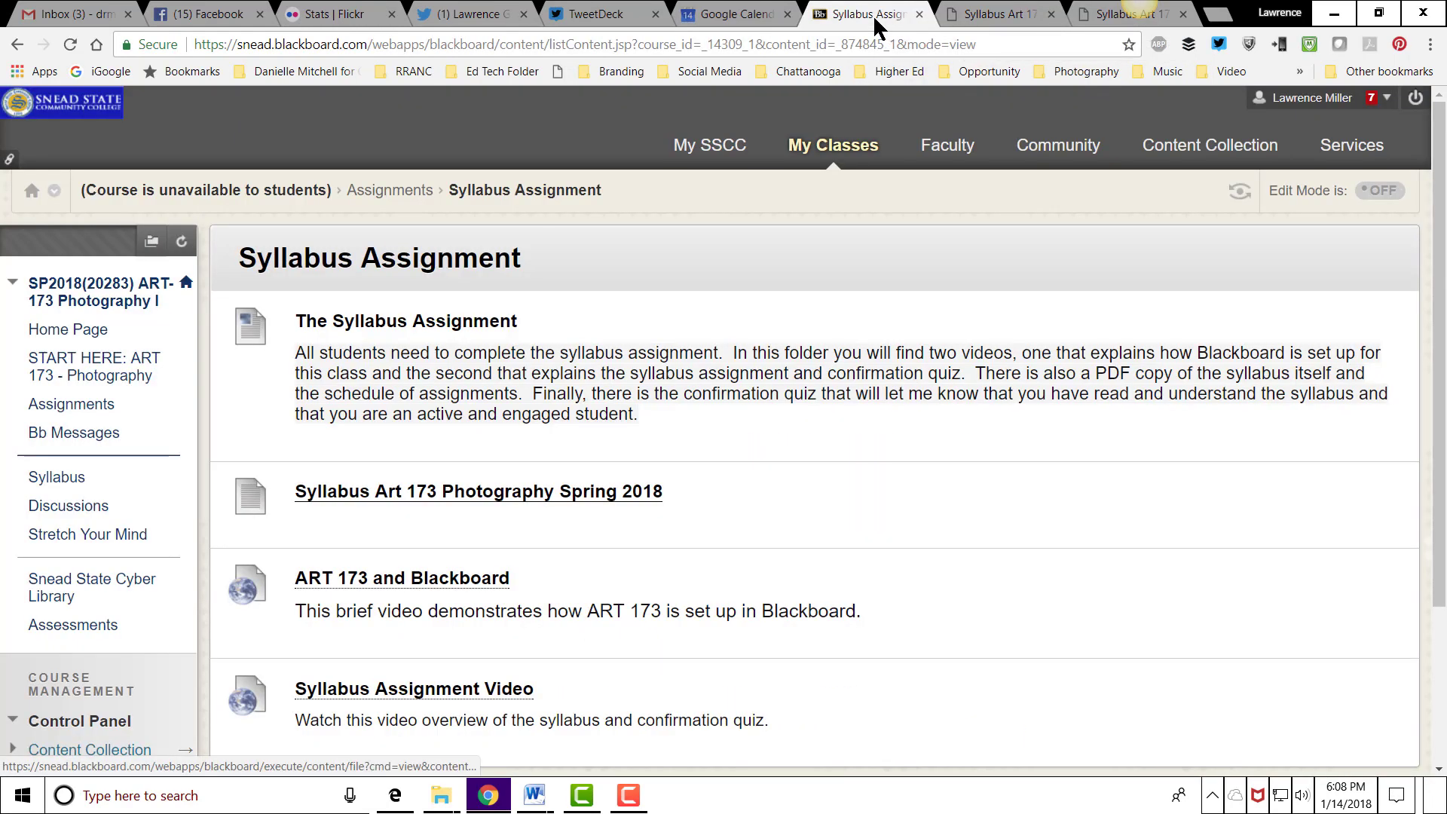
Step: Browse the Stretch Your Mind materials and check its Portrait Photography folder, returning to the list
scroll(709, 479, "down", 3)
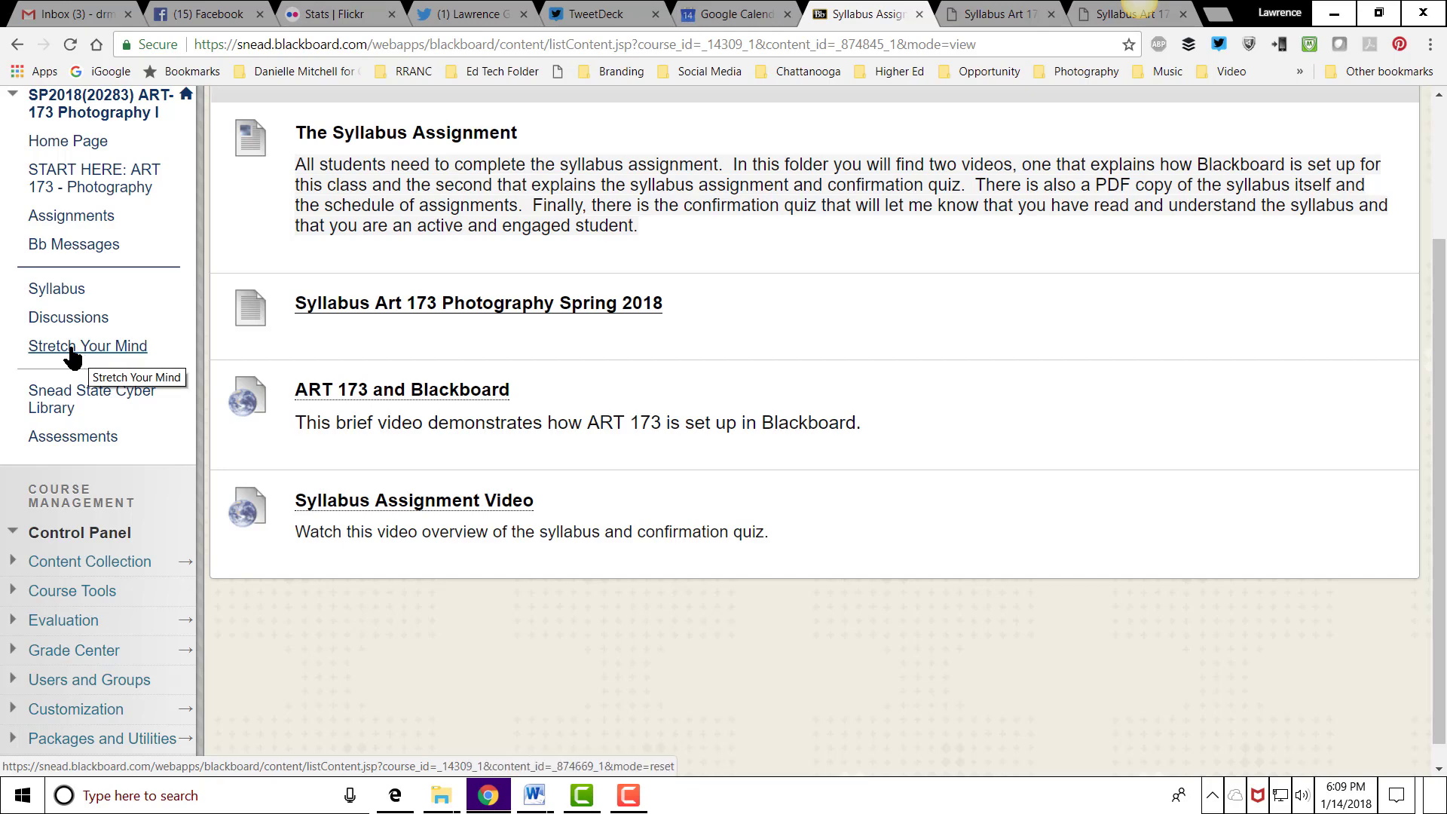
left_click(105, 347)
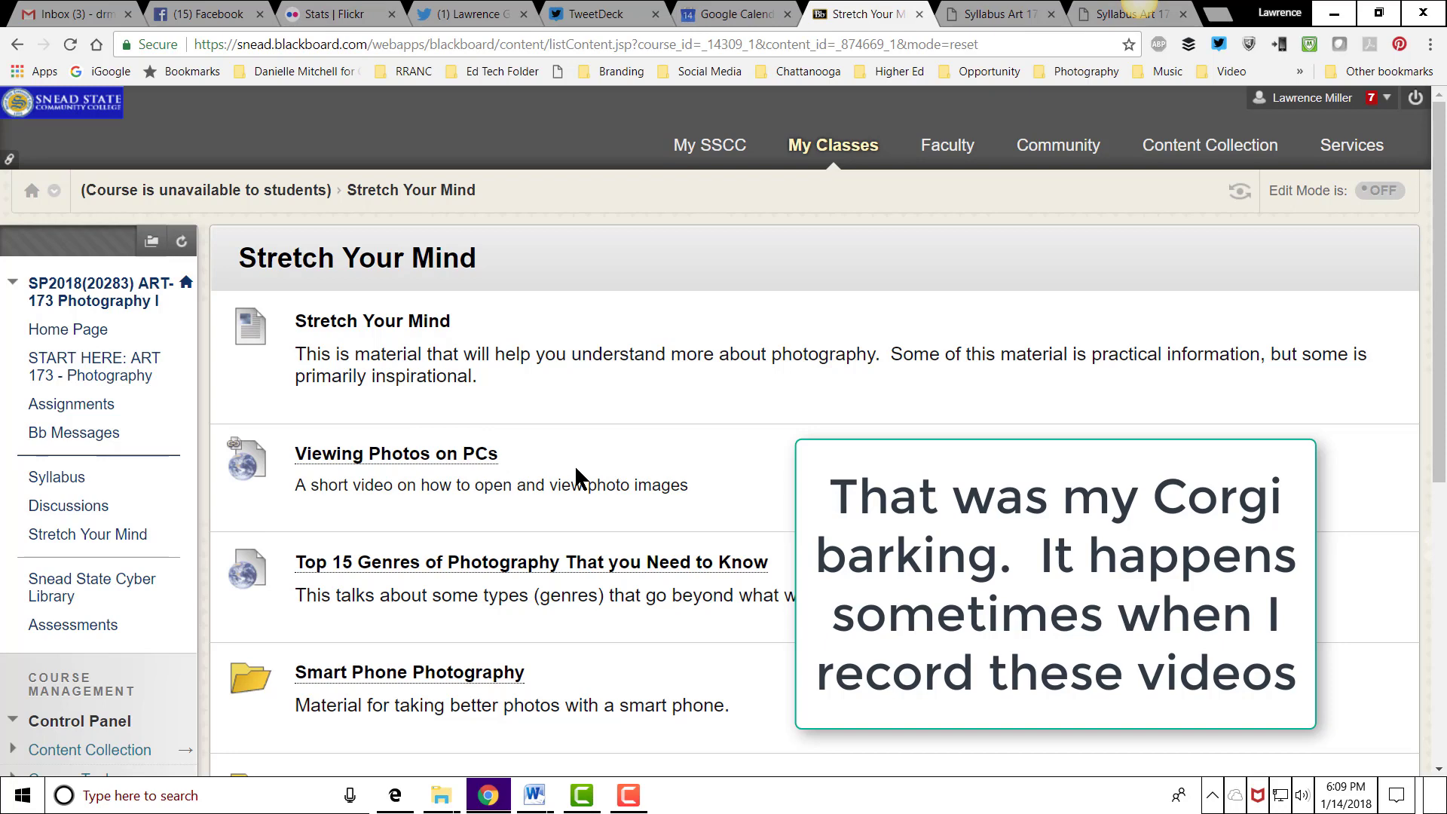
scroll(575, 471, "down", 2)
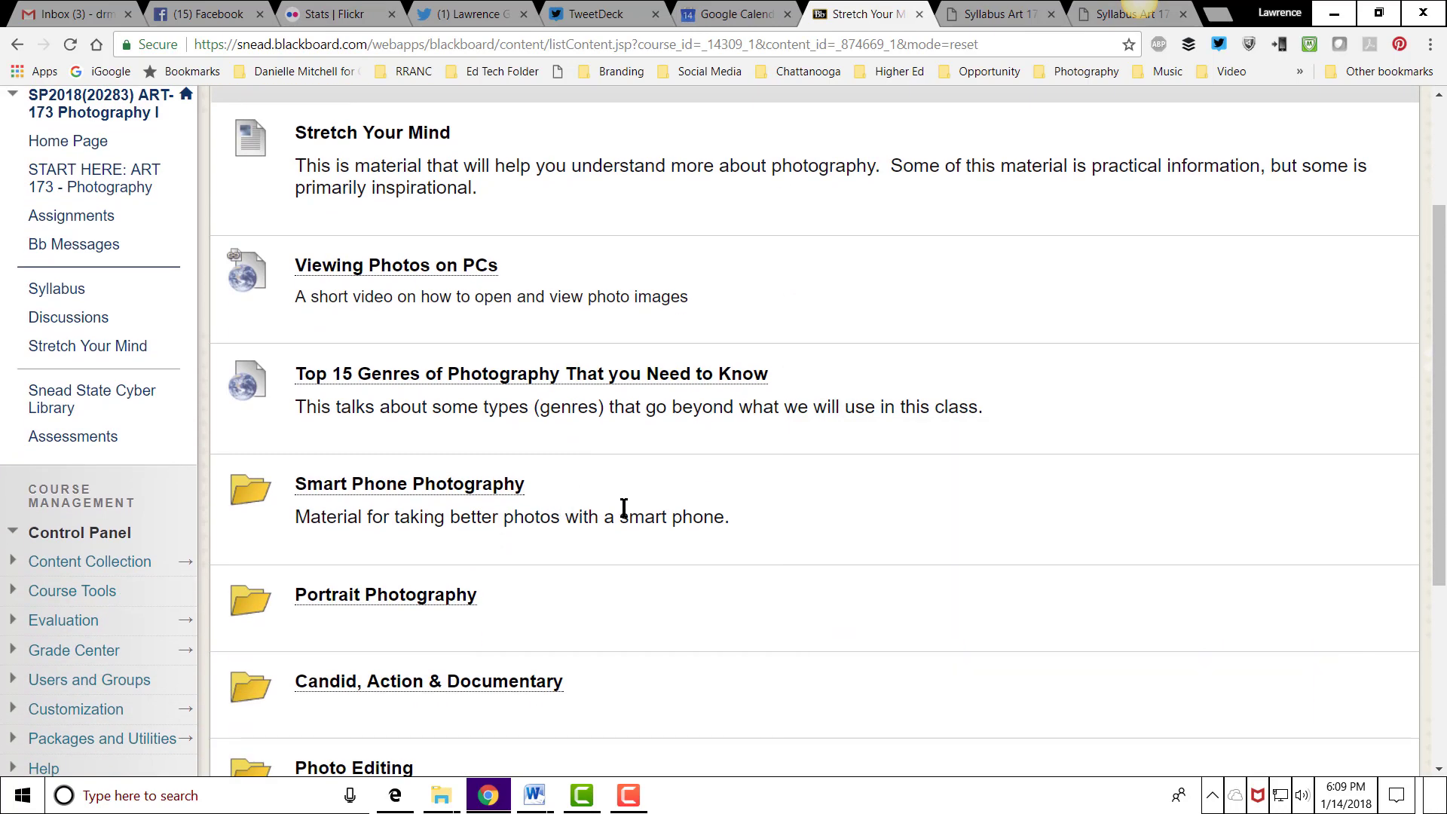
scroll(635, 526, "down", 2)
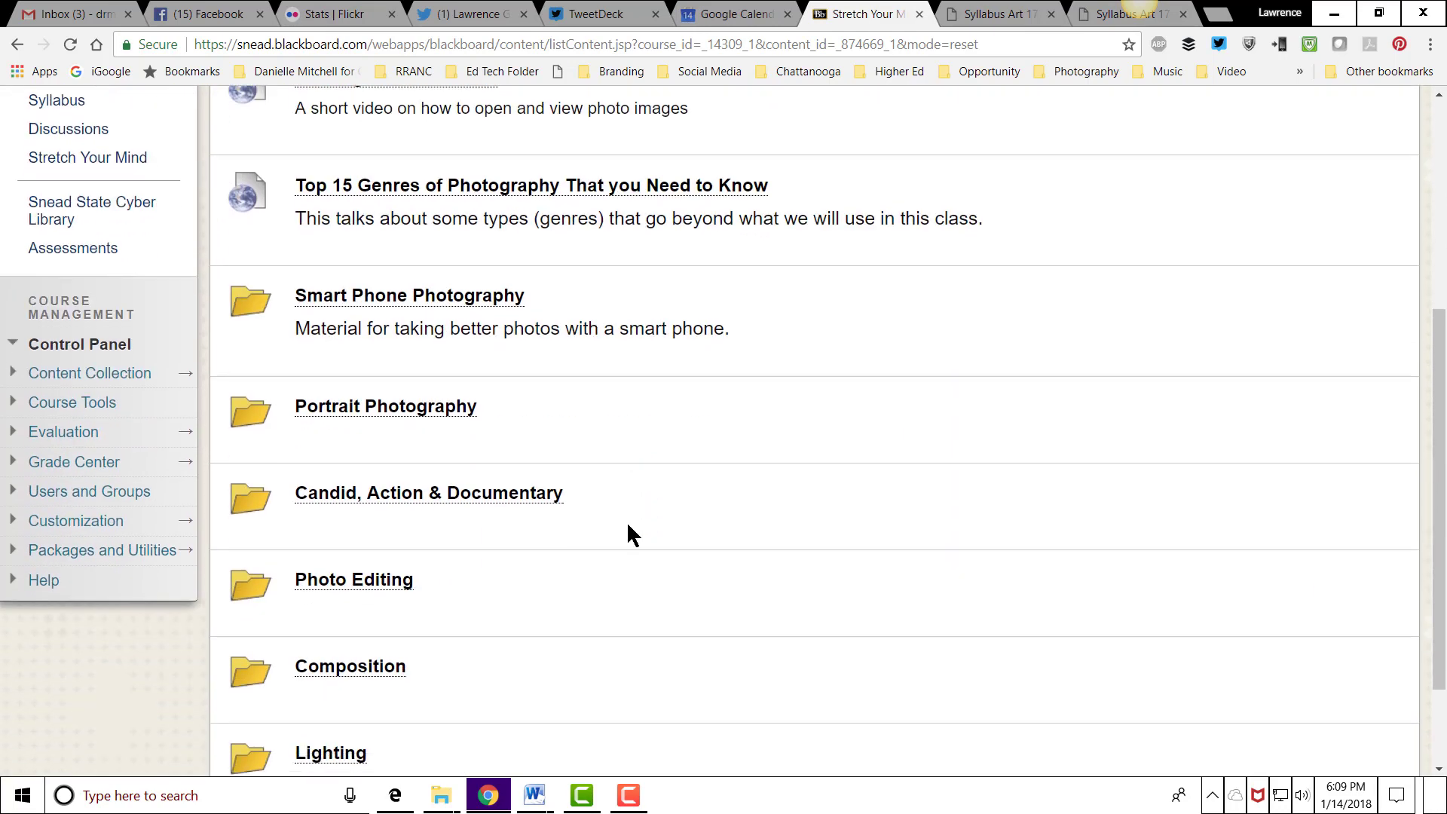
left_click(404, 413)
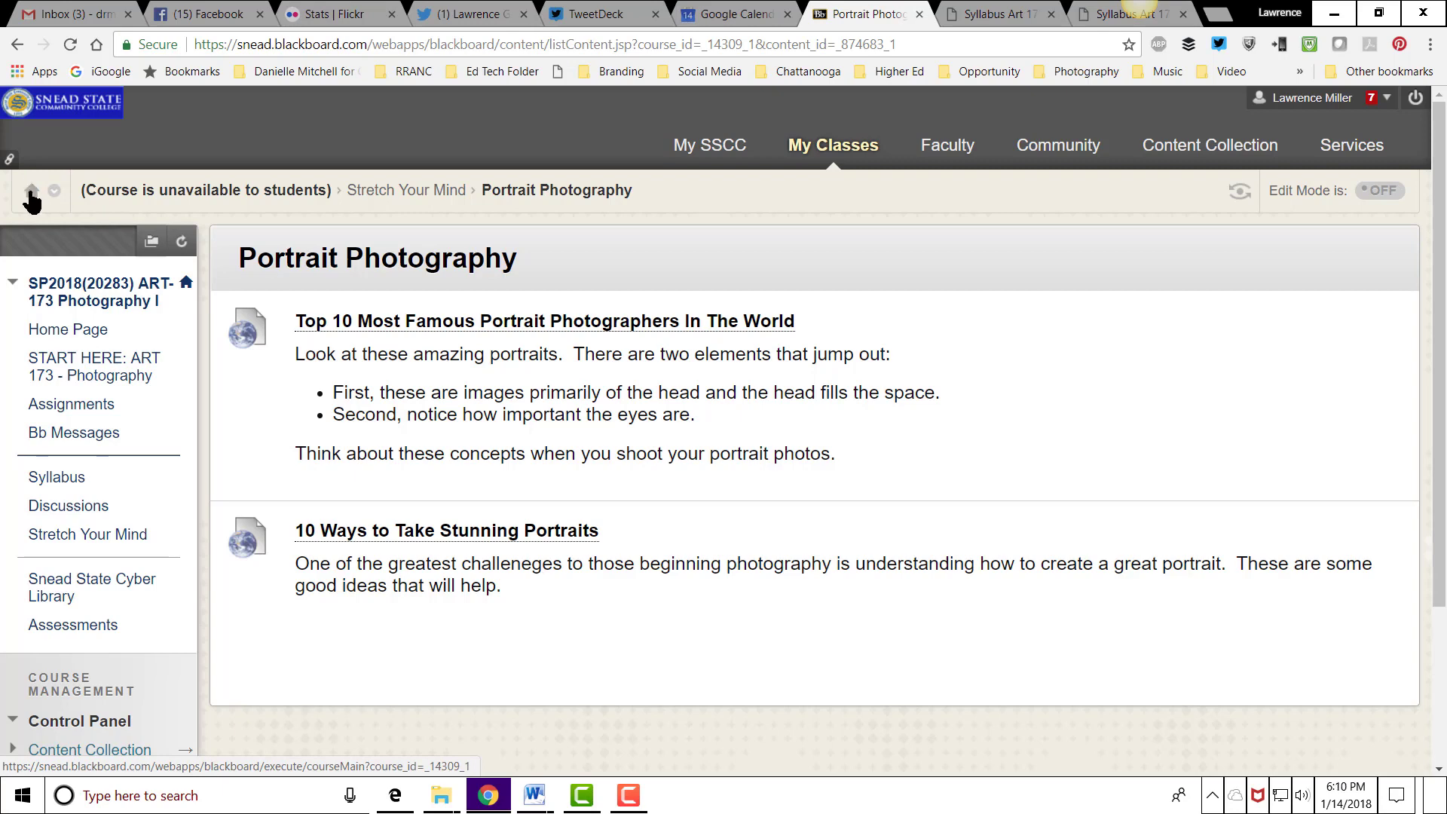
left_click(13, 49)
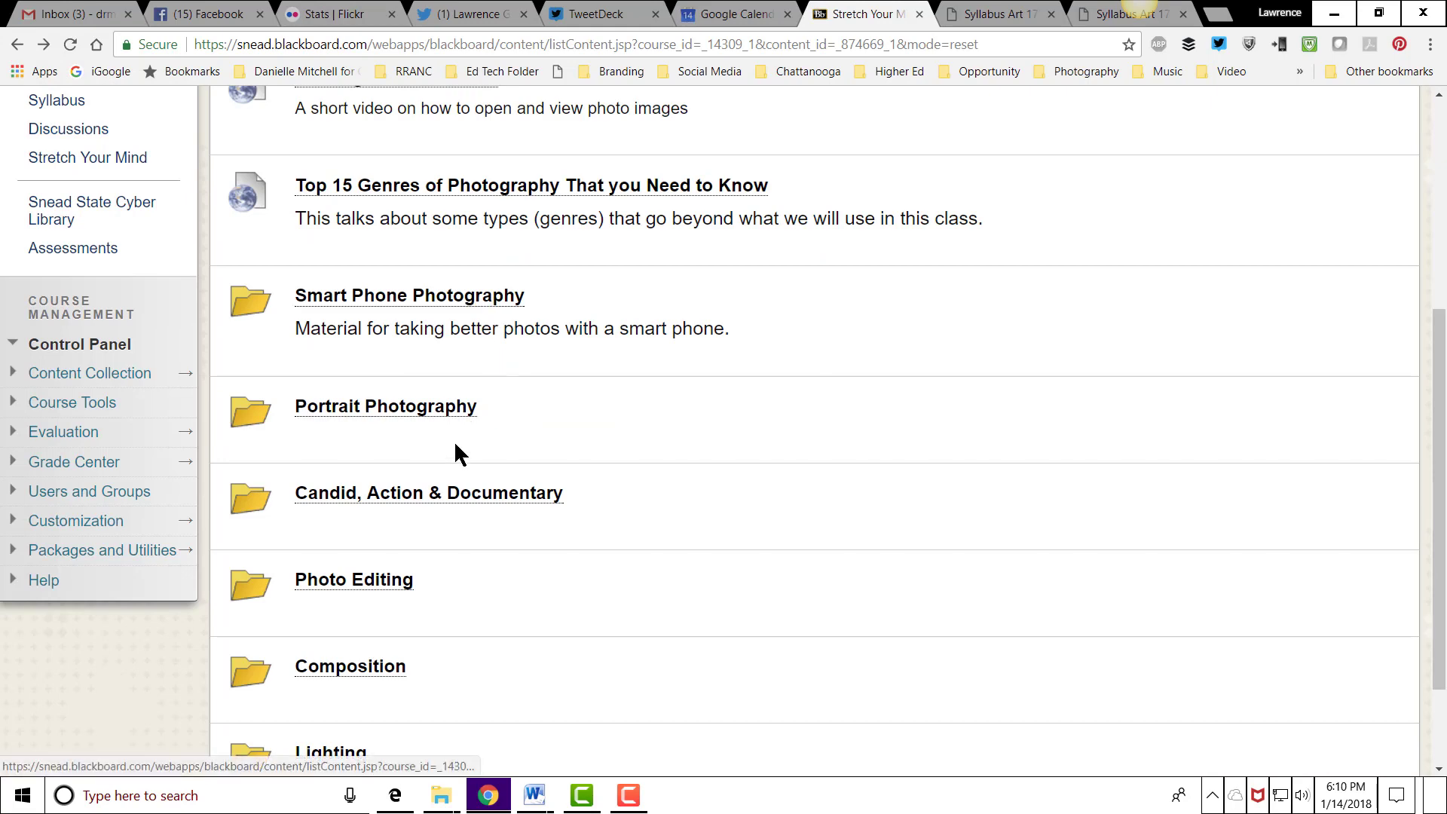
Step: Check the Photo Editing folder in Stretch Your Mind, and view the course's Assessments page
scroll(455, 444, "down", 2)
left_click(347, 451)
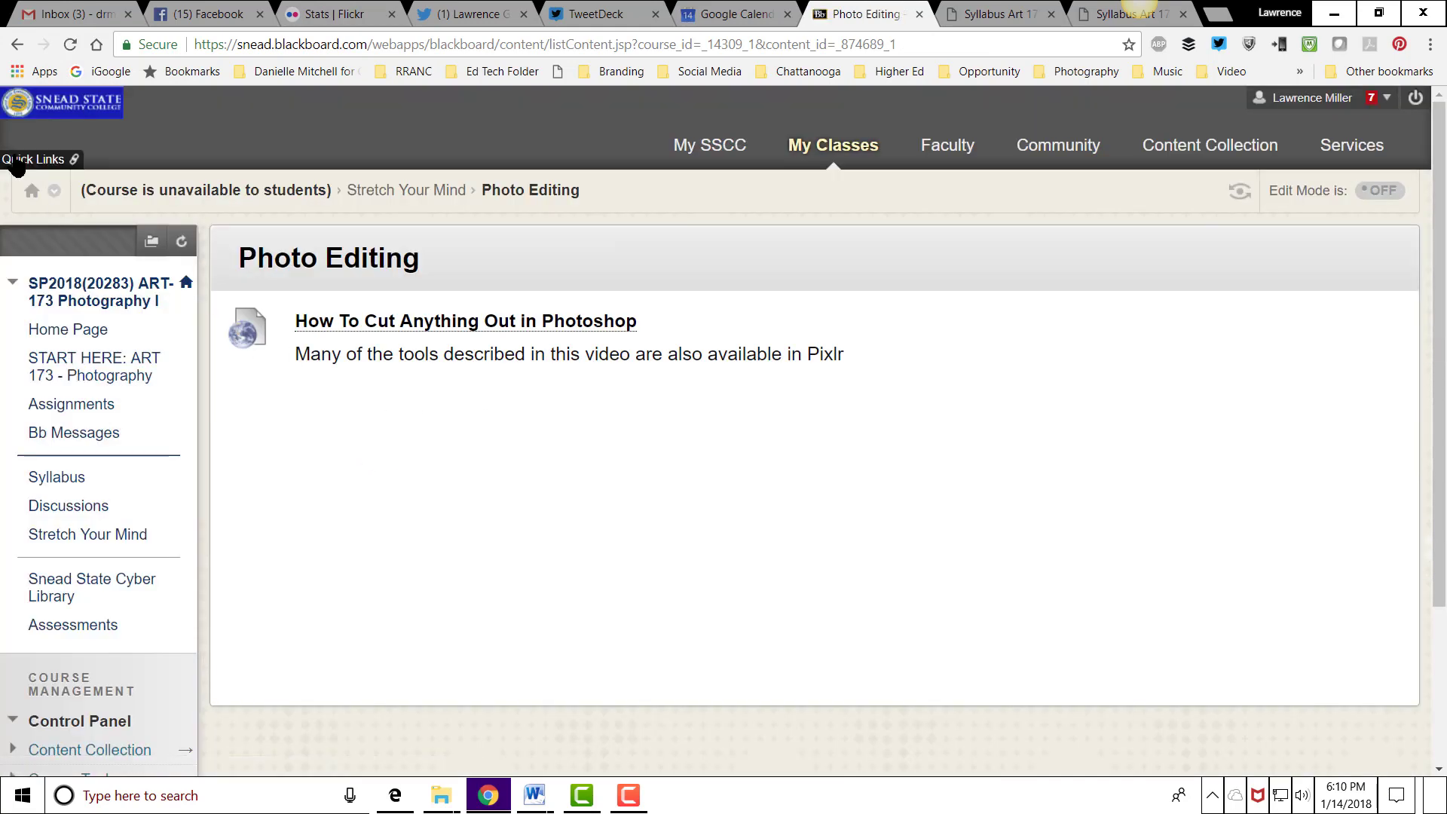
left_click(19, 46)
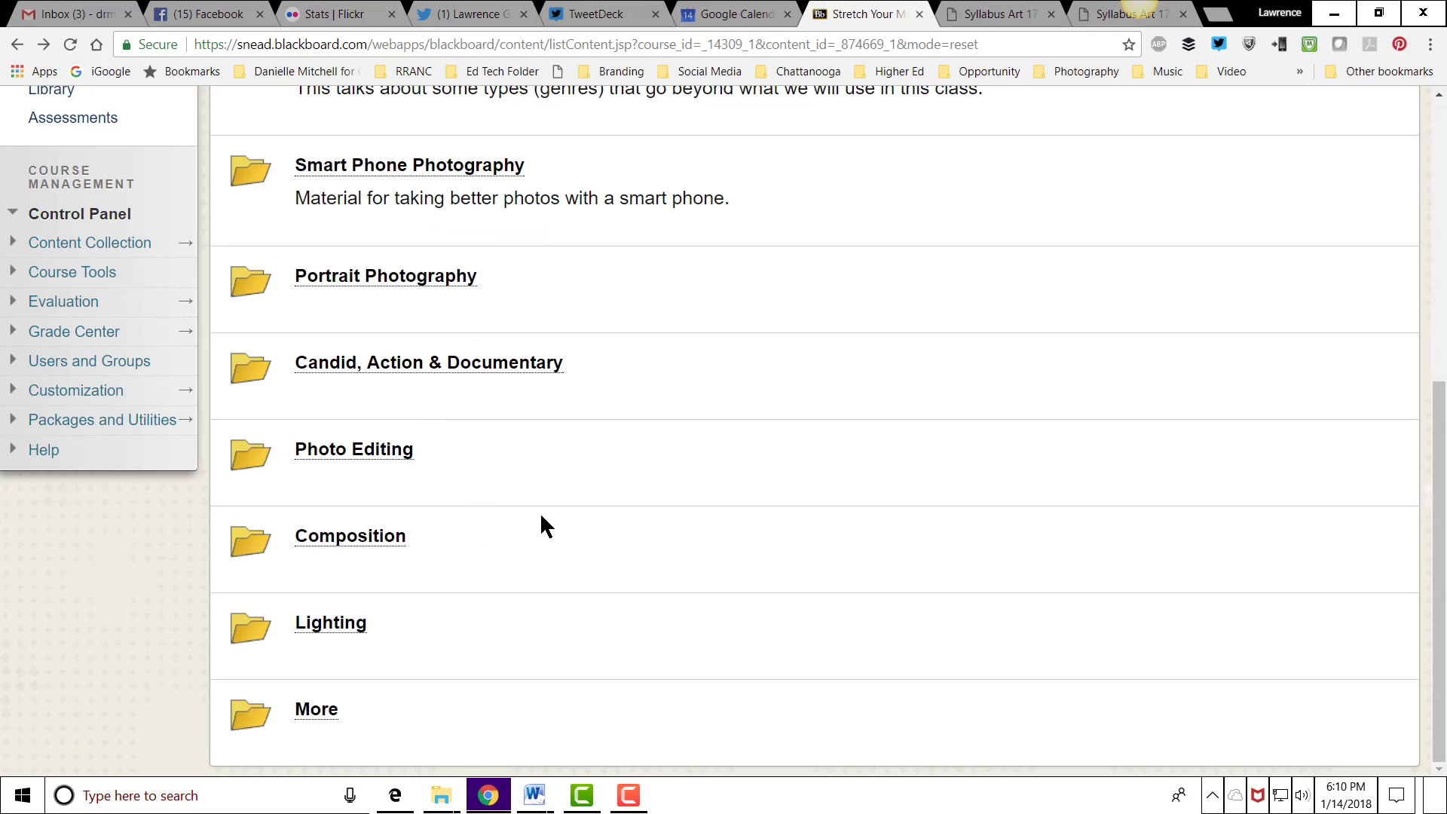
scroll(536, 514, "up", 3)
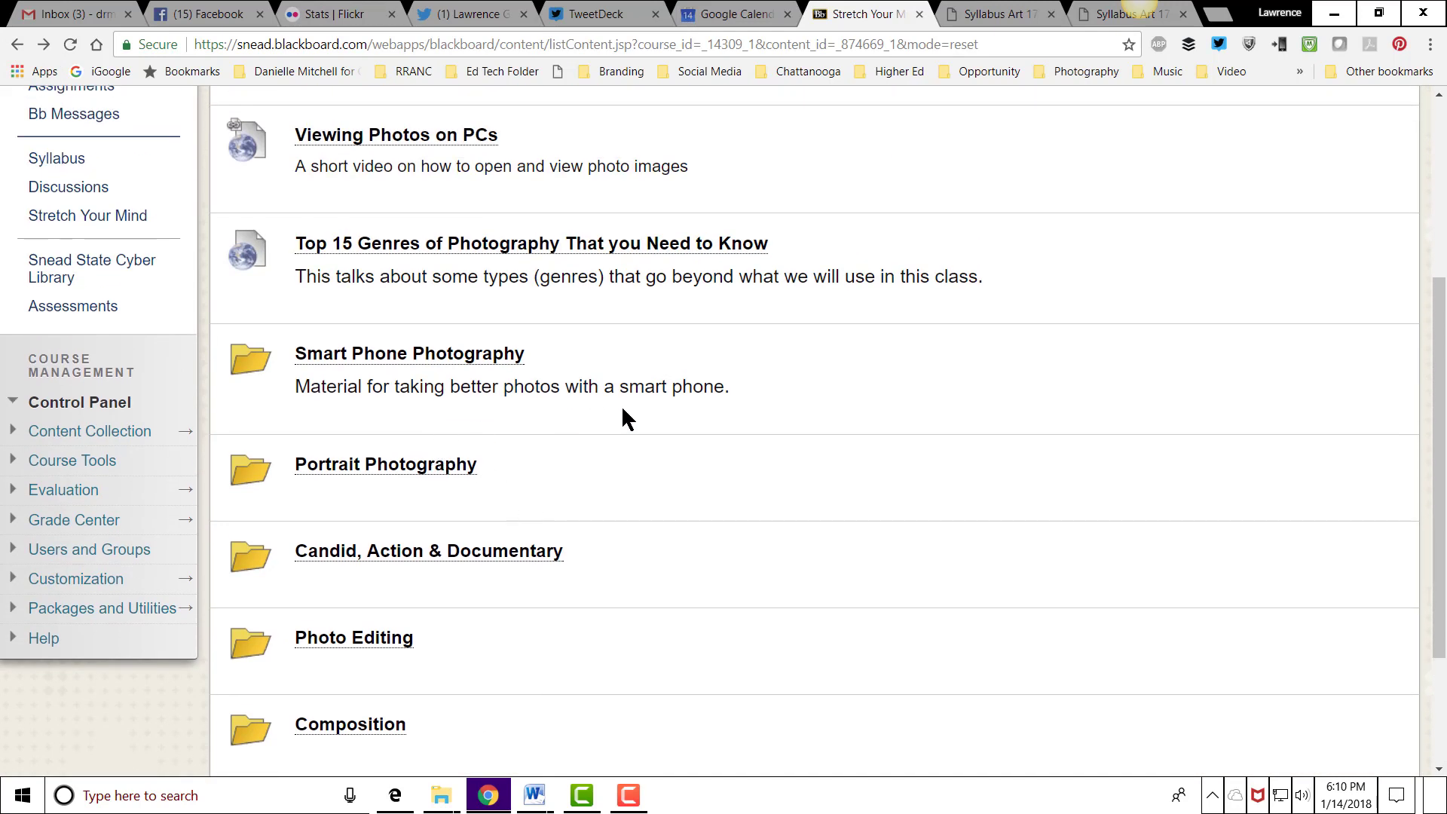
scroll(441, 422, "up", 1)
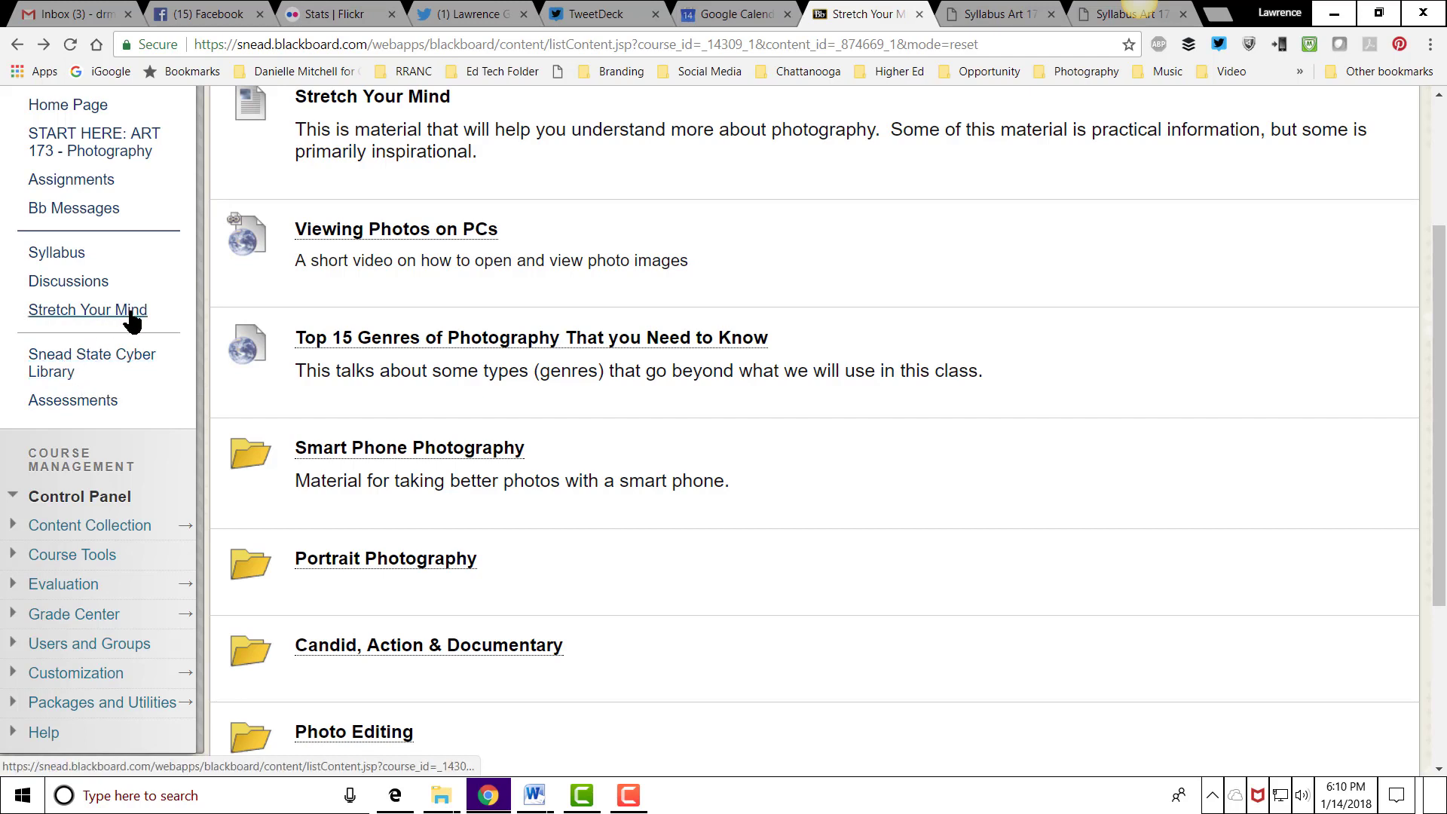
left_click(68, 404)
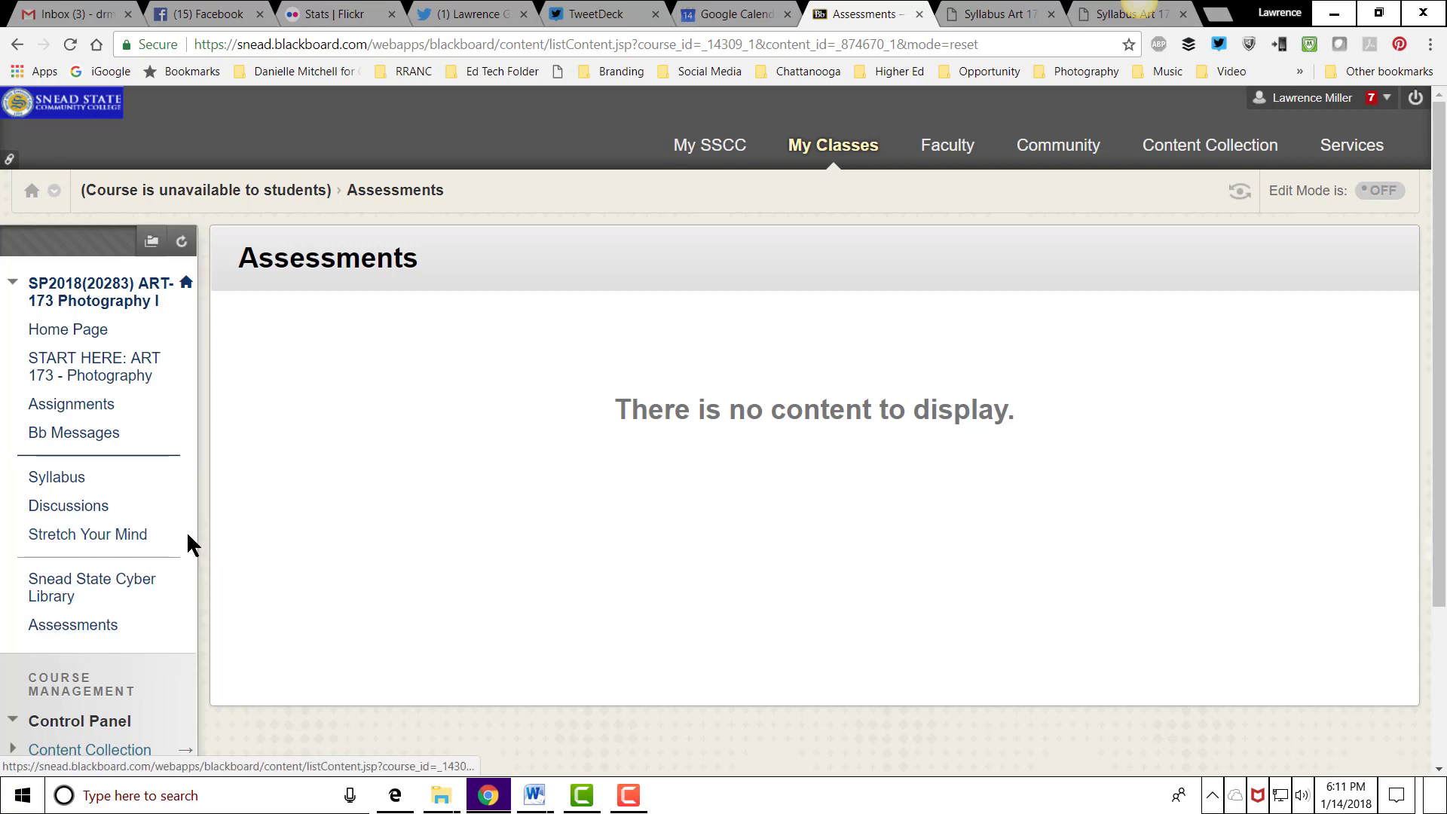
Step: Open the course messages inbox and read the message "Hey There - Reday to Learn Photography?"
left_click(88, 435)
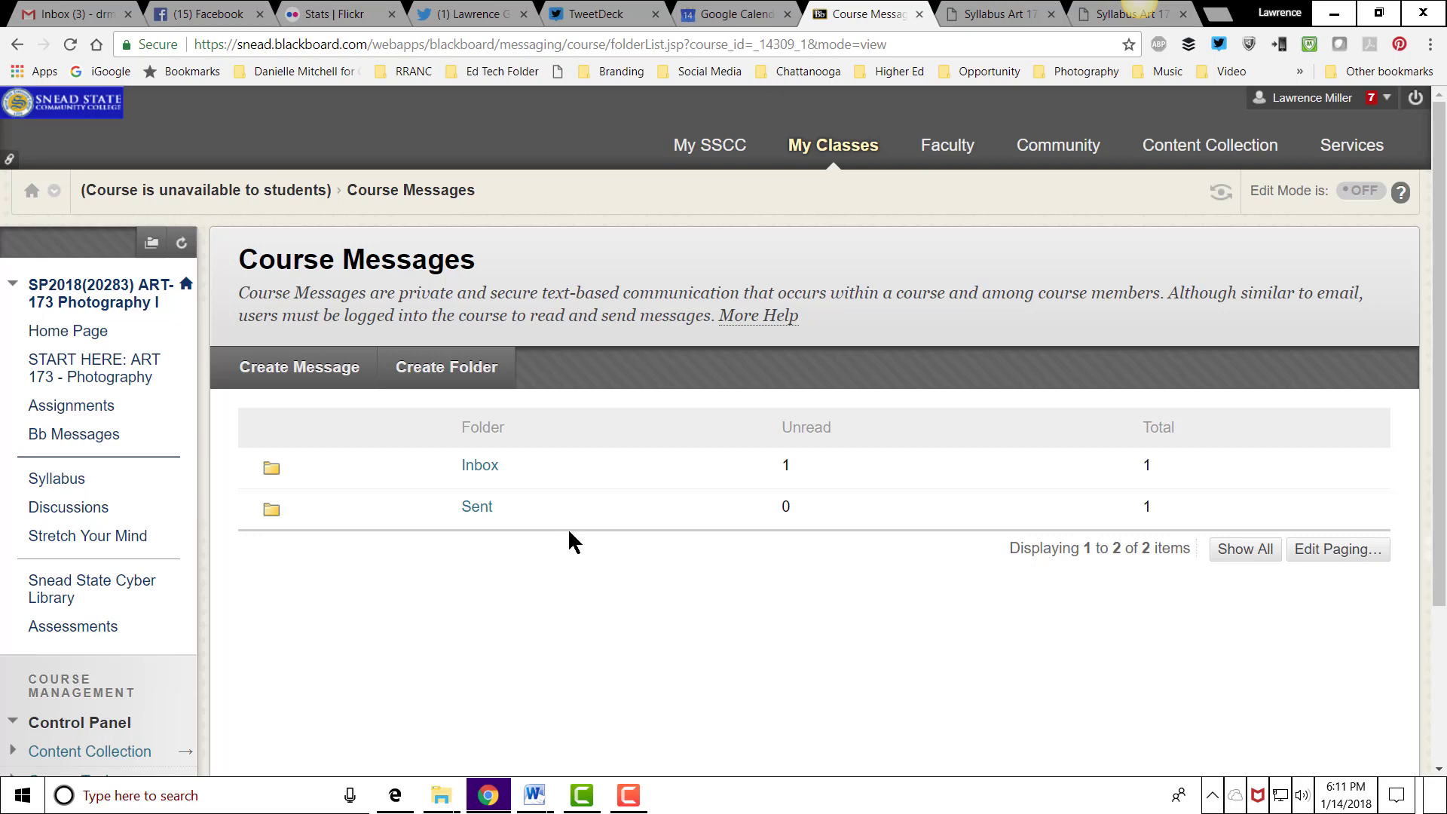
left_click(482, 464)
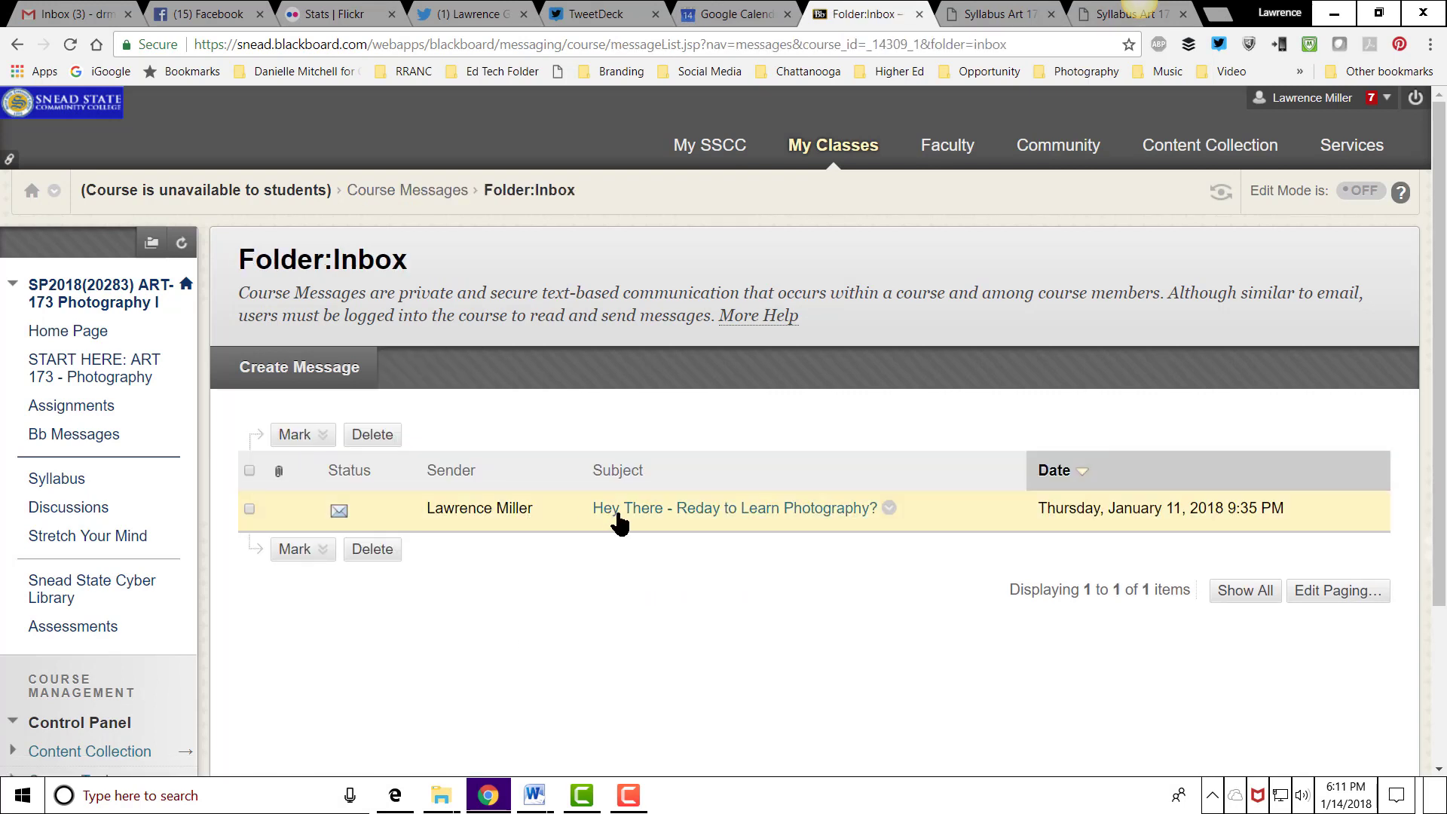
left_click(661, 513)
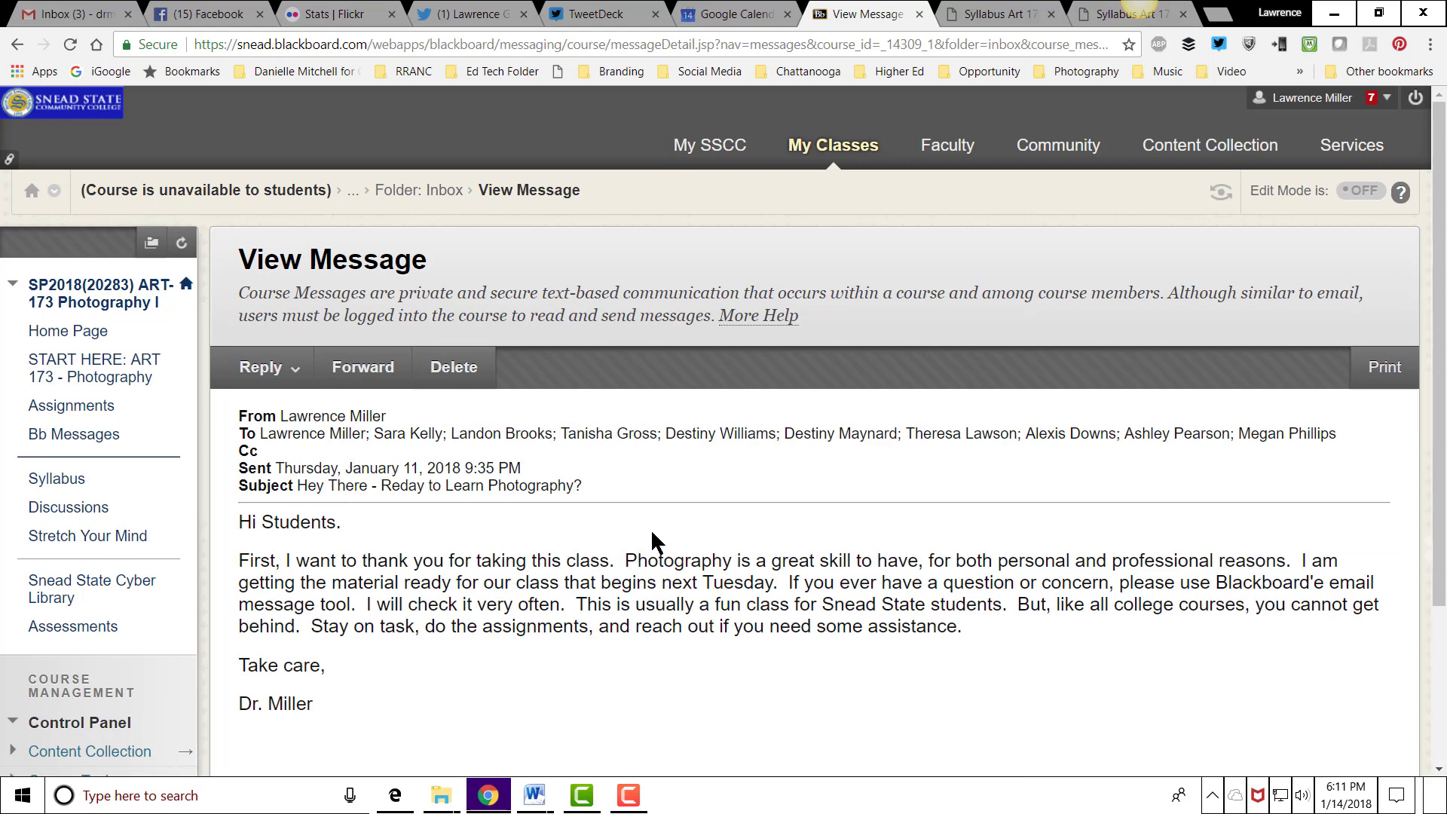
scroll(701, 562, "down", 3)
scroll(703, 562, "up", 3)
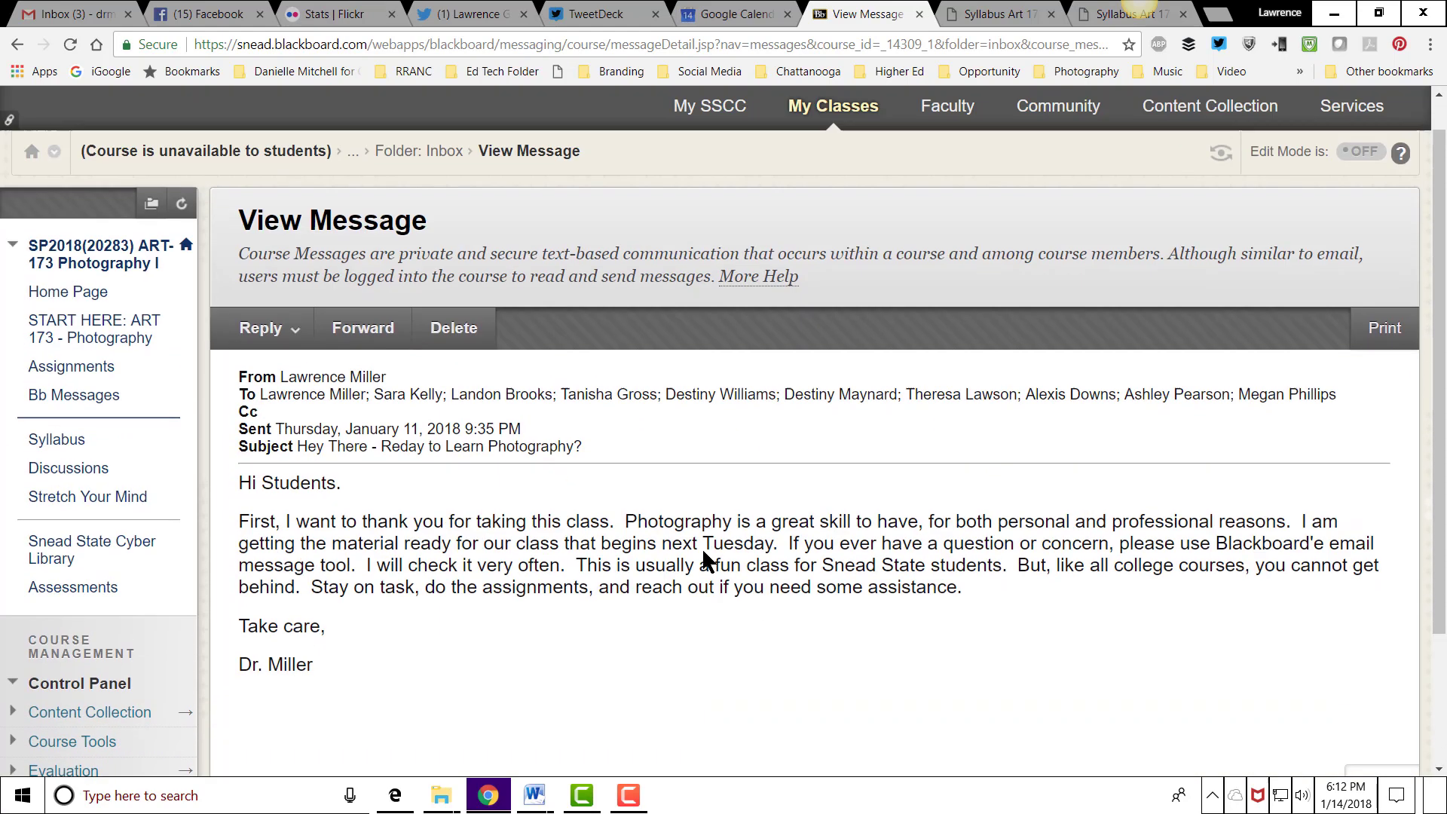
Step: Start a reply to the message's sender only, adding a short greeting to the instructor above the original message
left_click(273, 370)
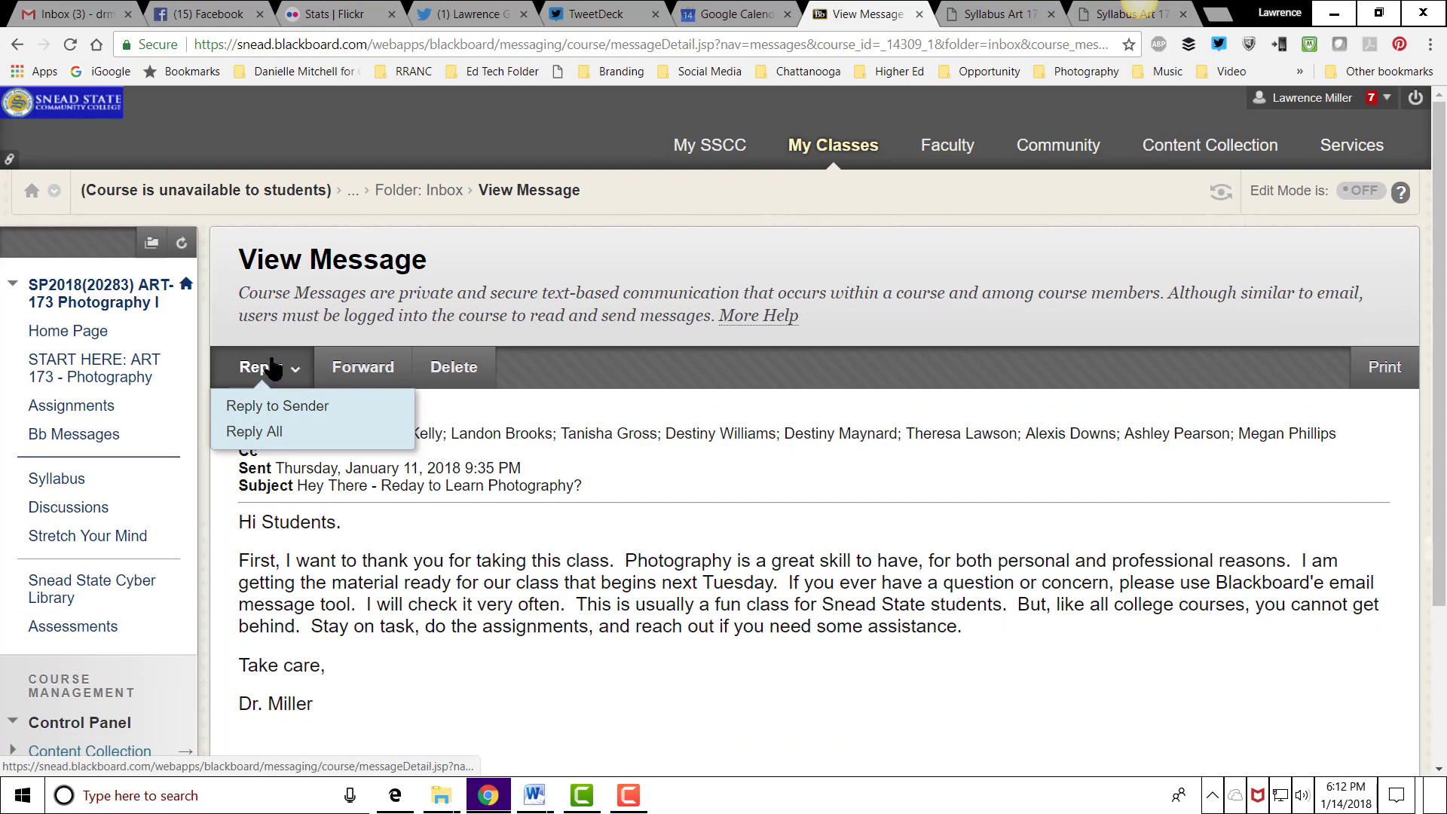
left_click(297, 414)
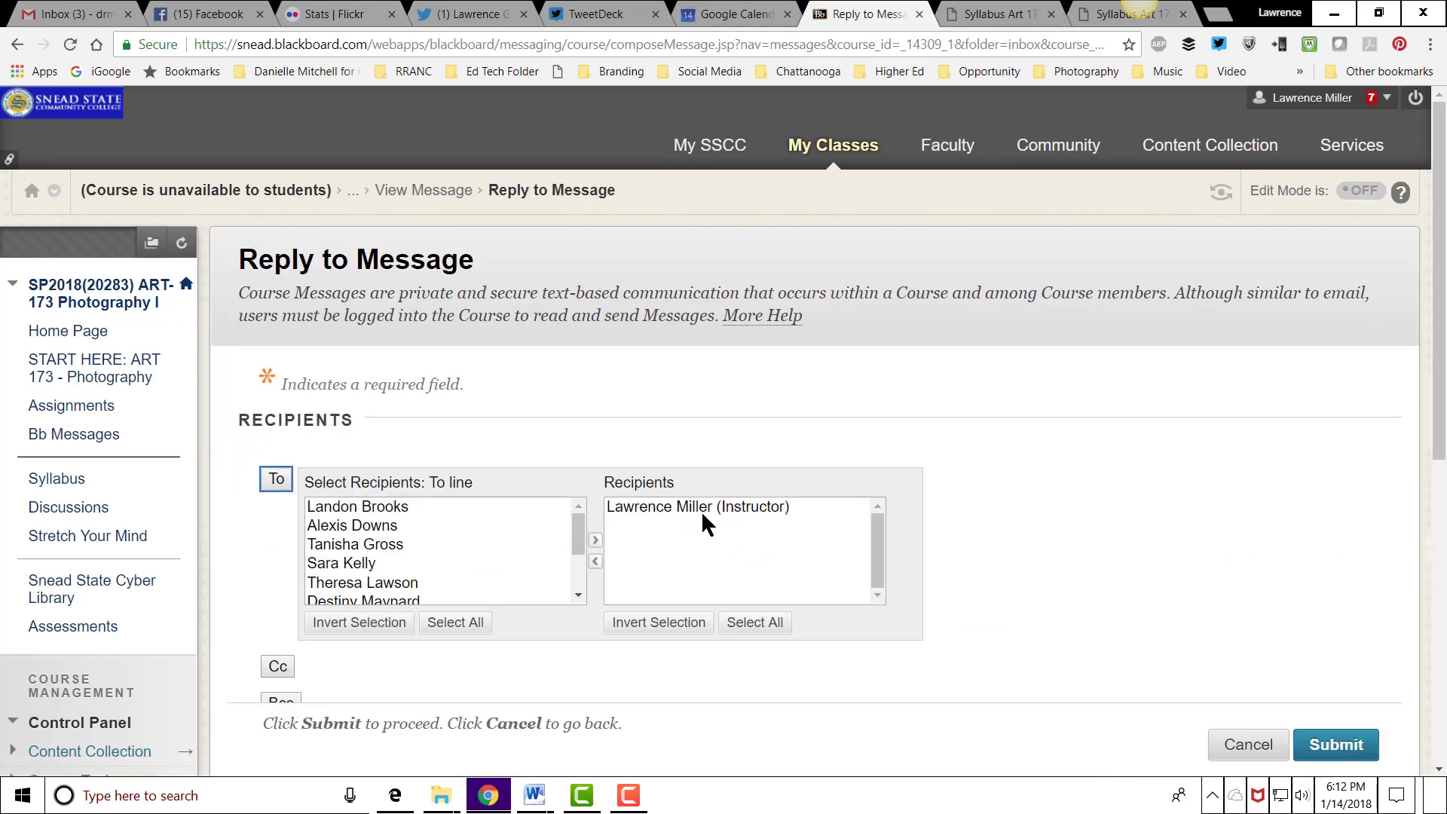
scroll(554, 540, "down", 5)
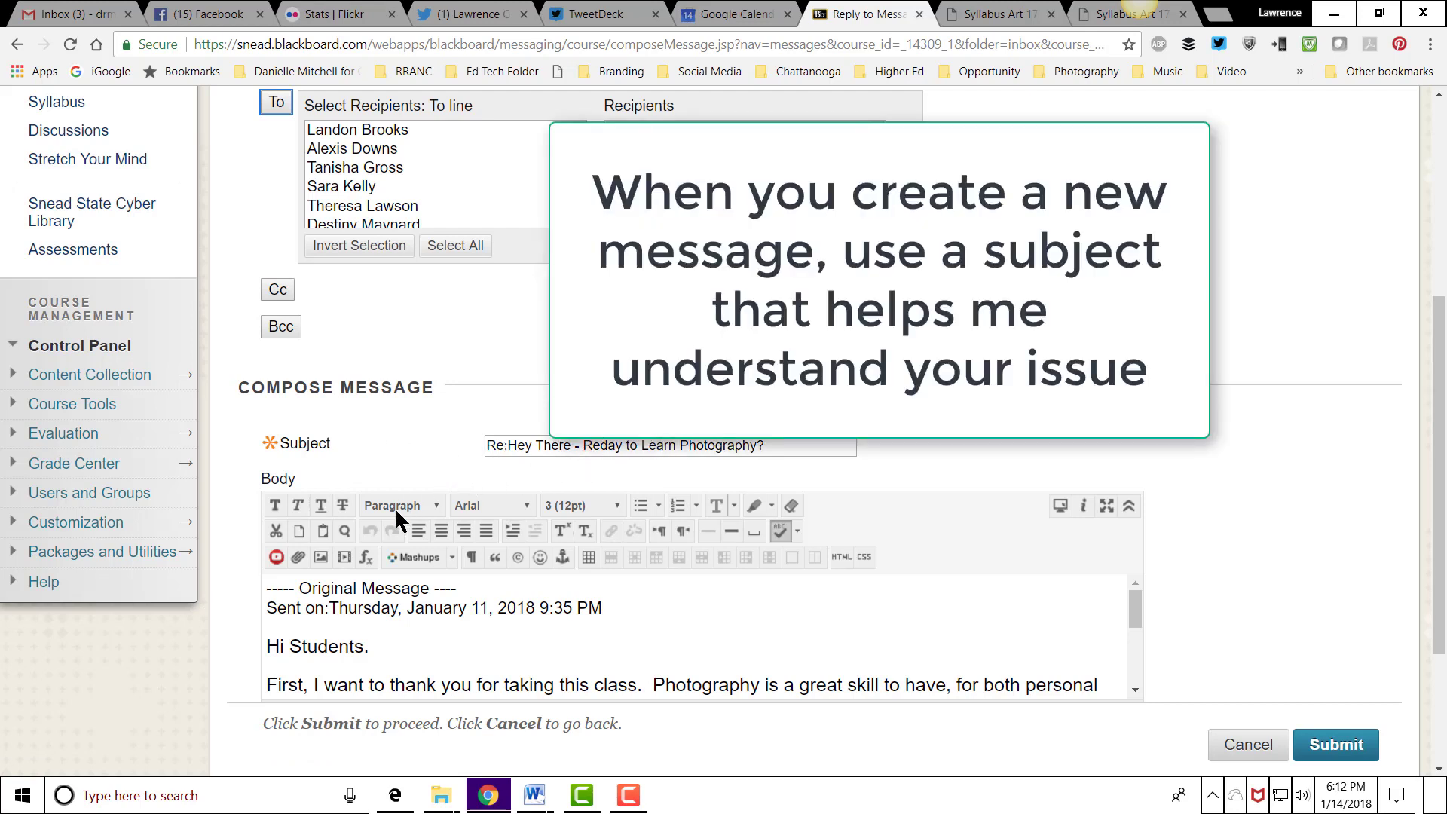
scroll(396, 582, "down", 1)
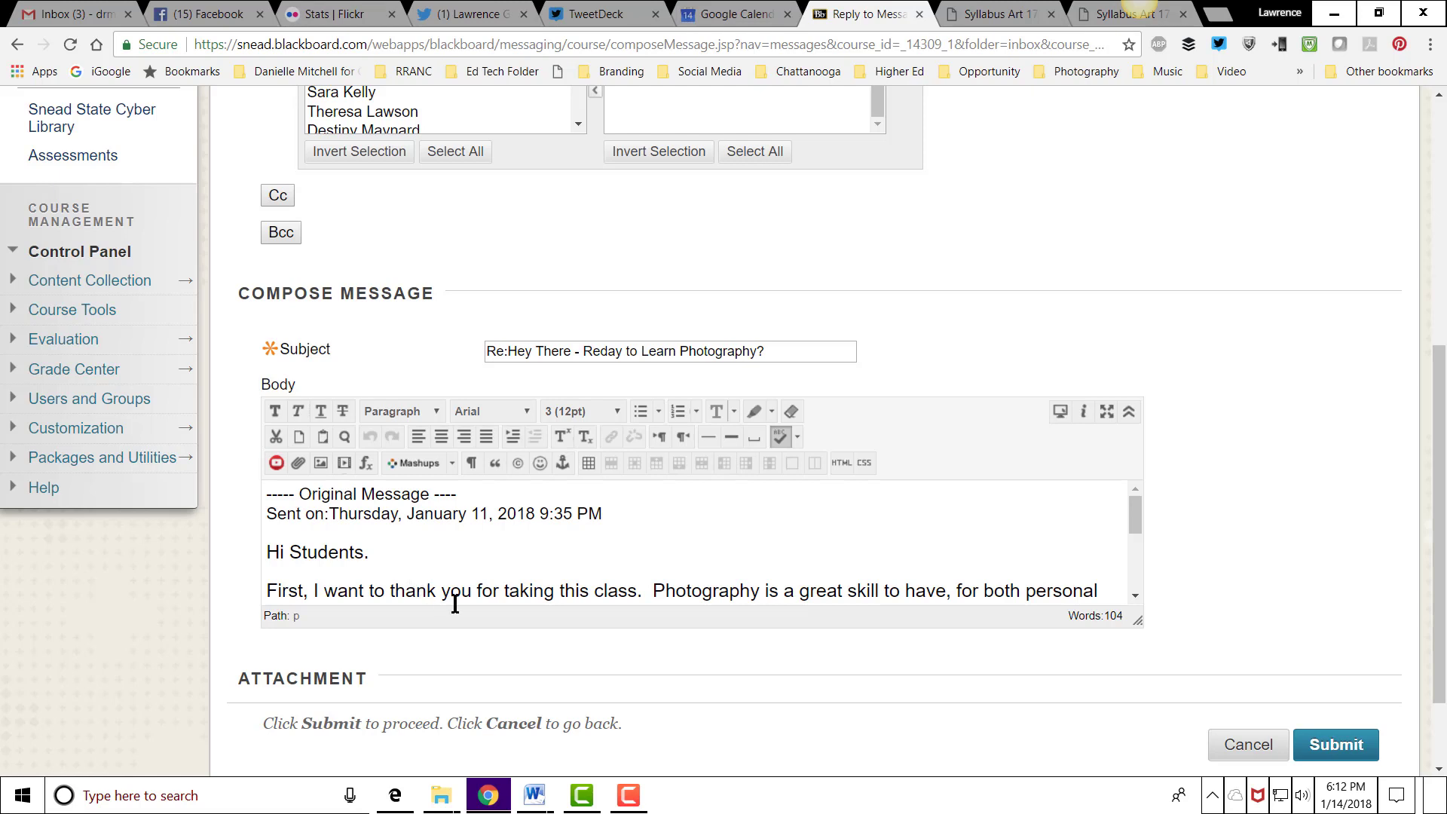
left_click(263, 494)
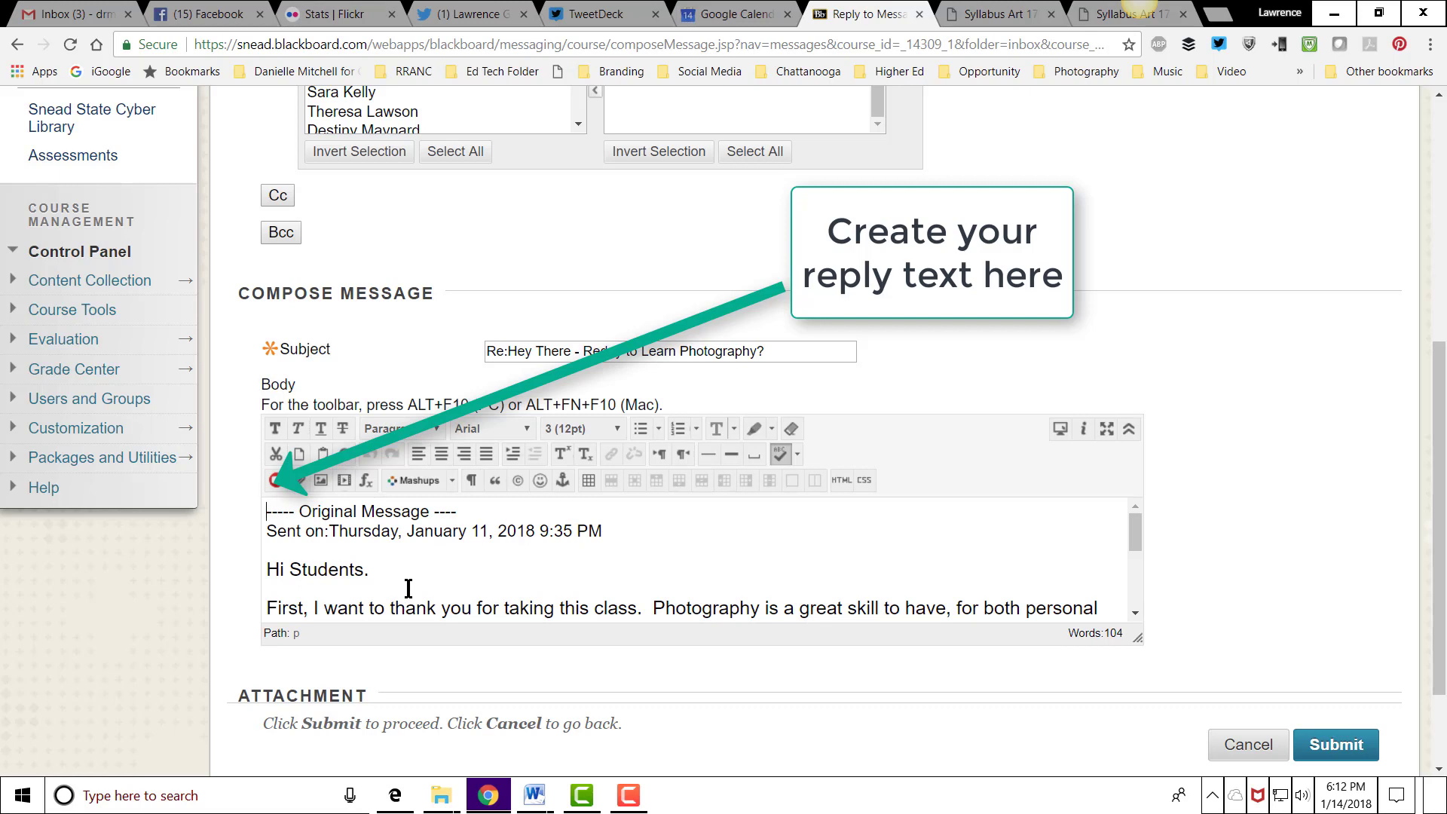
key("Return")
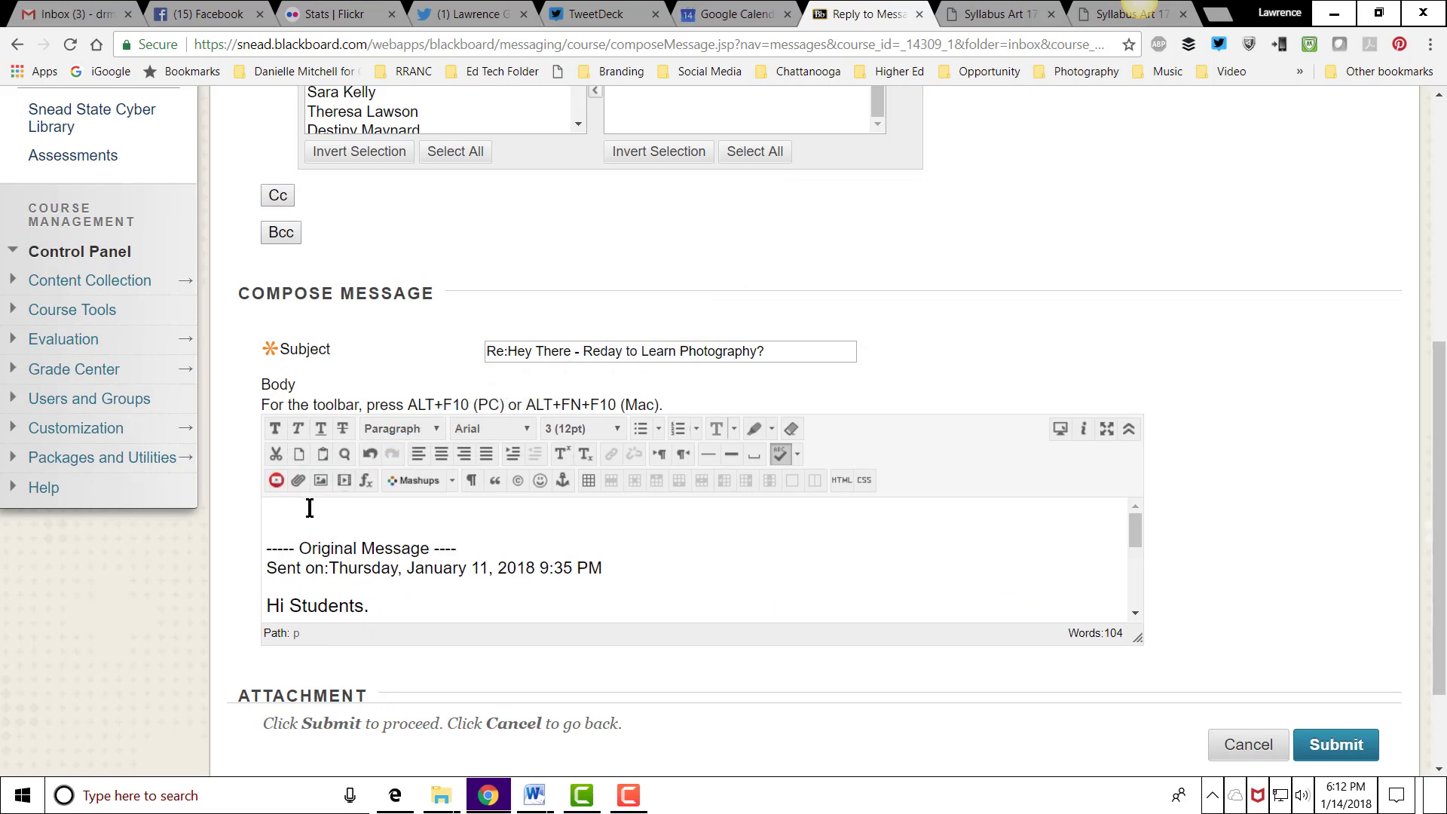
type("Hey Dr Miller")
Step: Leave the reply without submitting it and return to the course Home Page
scroll(447, 576, "up", 4)
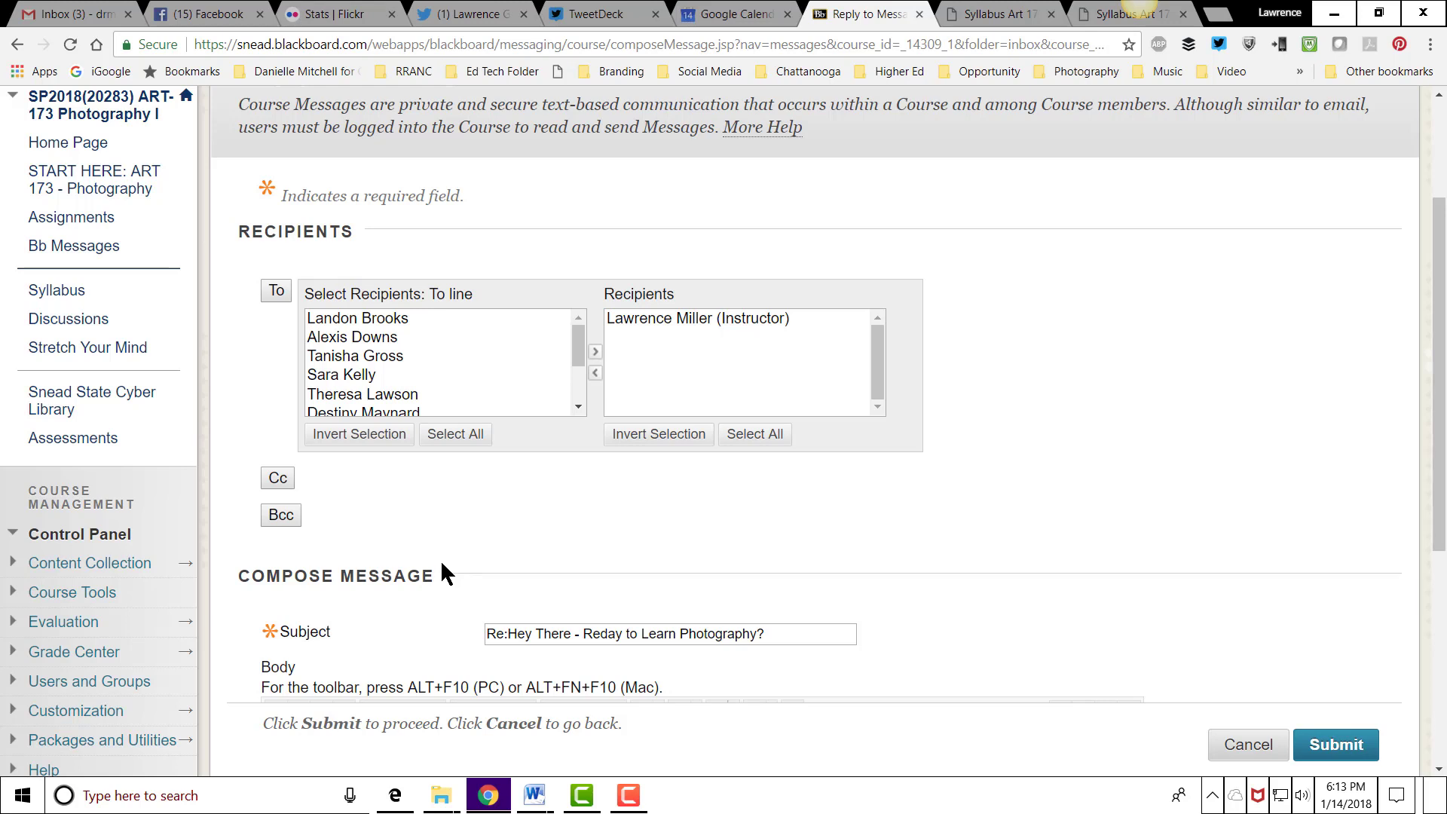
scroll(434, 551, "up", 3)
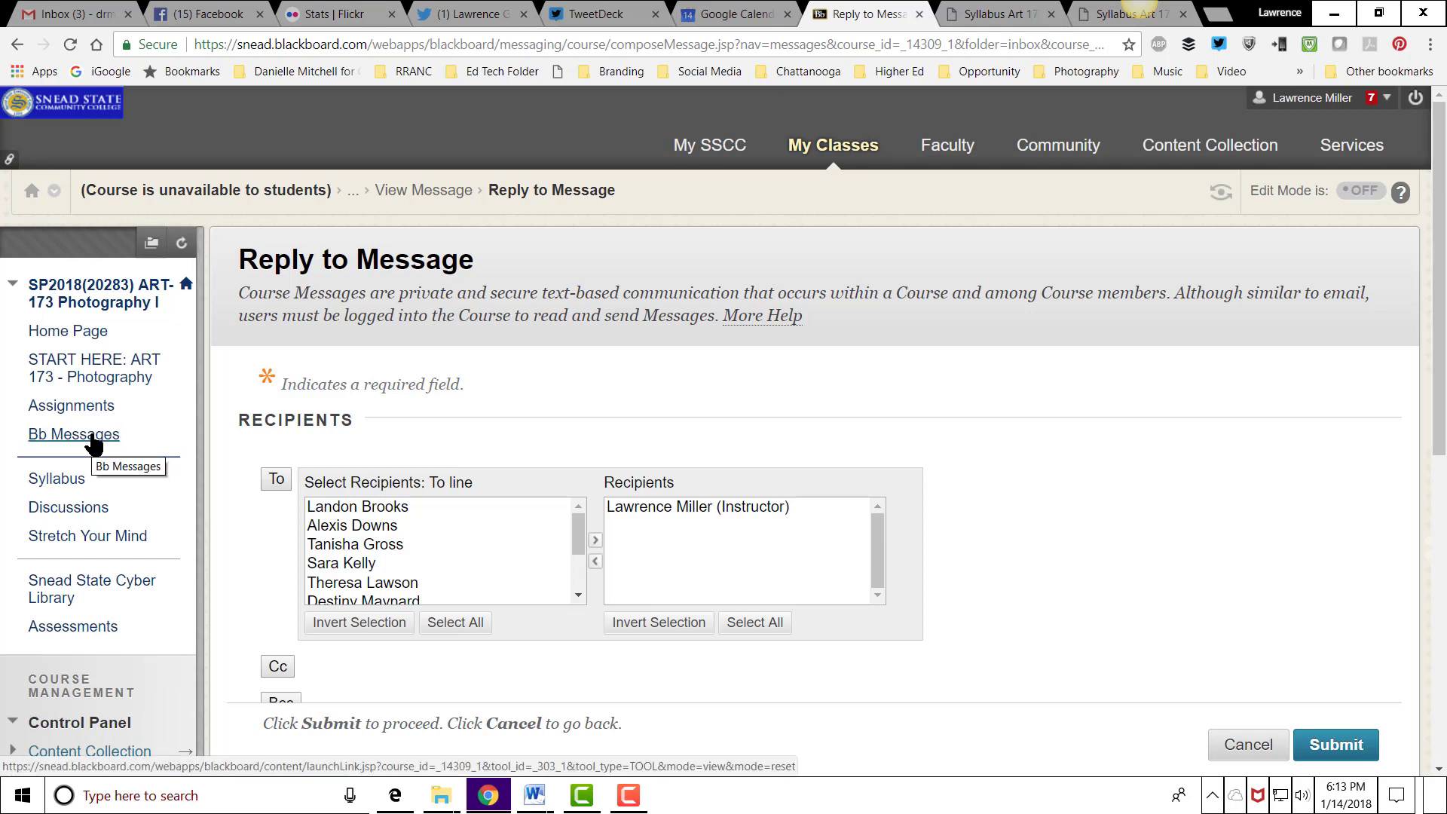
left_click(66, 331)
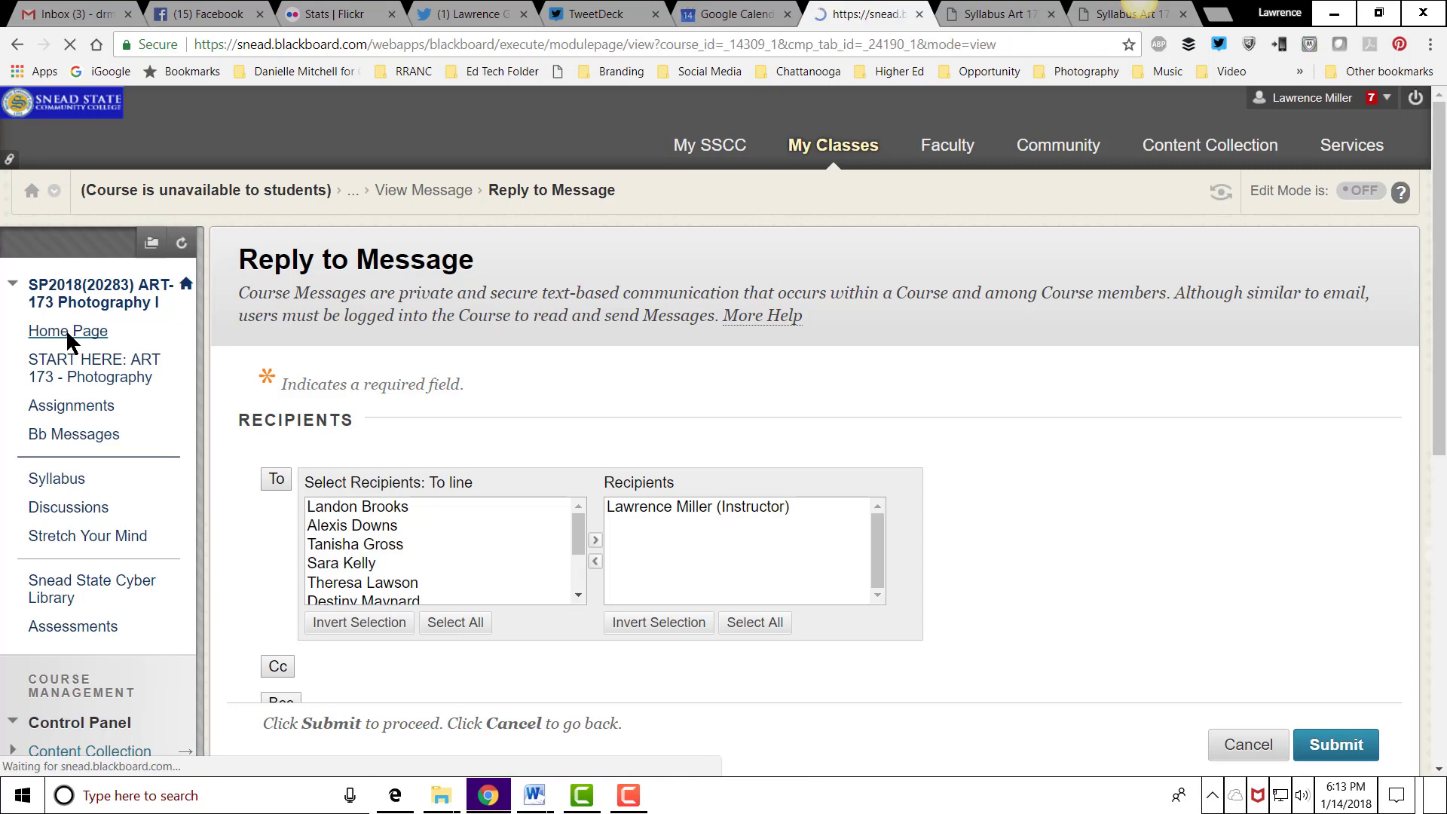